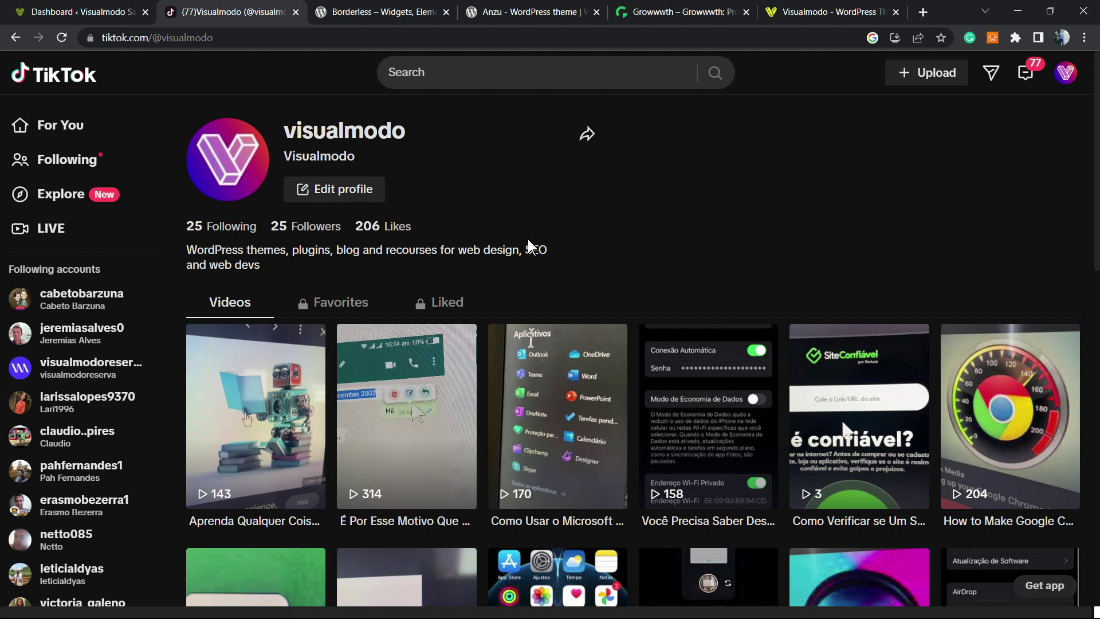
Step: Browse the visualmodo TikTok profile's videos, then return to the WordPress Dashboard tab
{"action": "scroll", "coordinate": [516, 232], "scroll_direction": "down", "scroll_amount": 10}
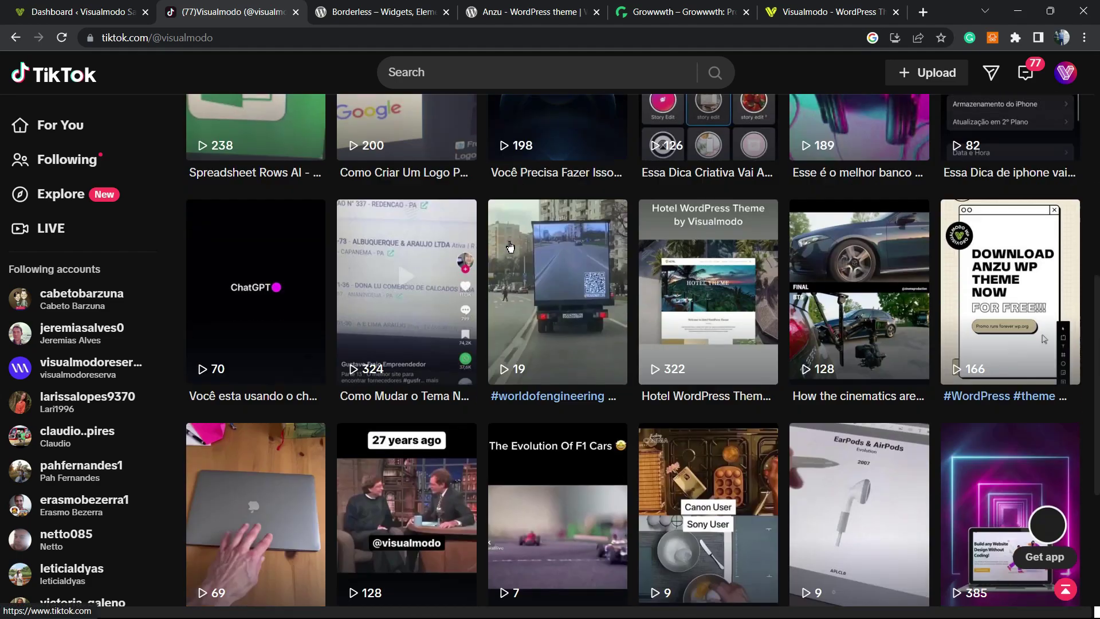
{"action": "scroll", "coordinate": [509, 246], "scroll_direction": "down", "scroll_amount": 5}
{"action": "scroll", "coordinate": [466, 363], "scroll_direction": "up", "scroll_amount": 15}
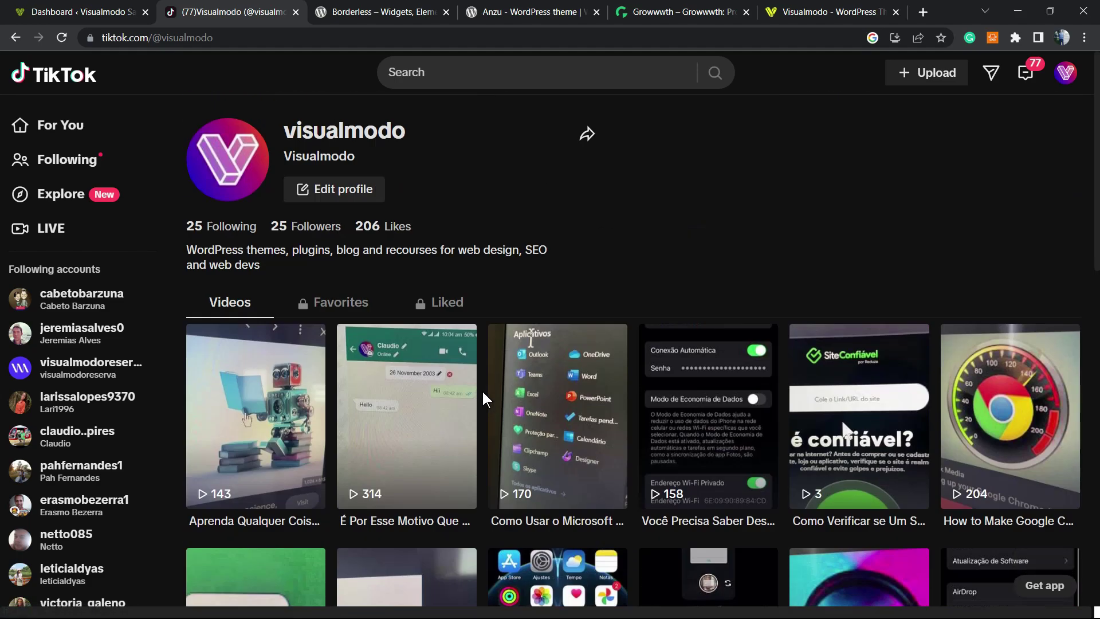
{"action": "left_click", "coordinate": [65, 7]}
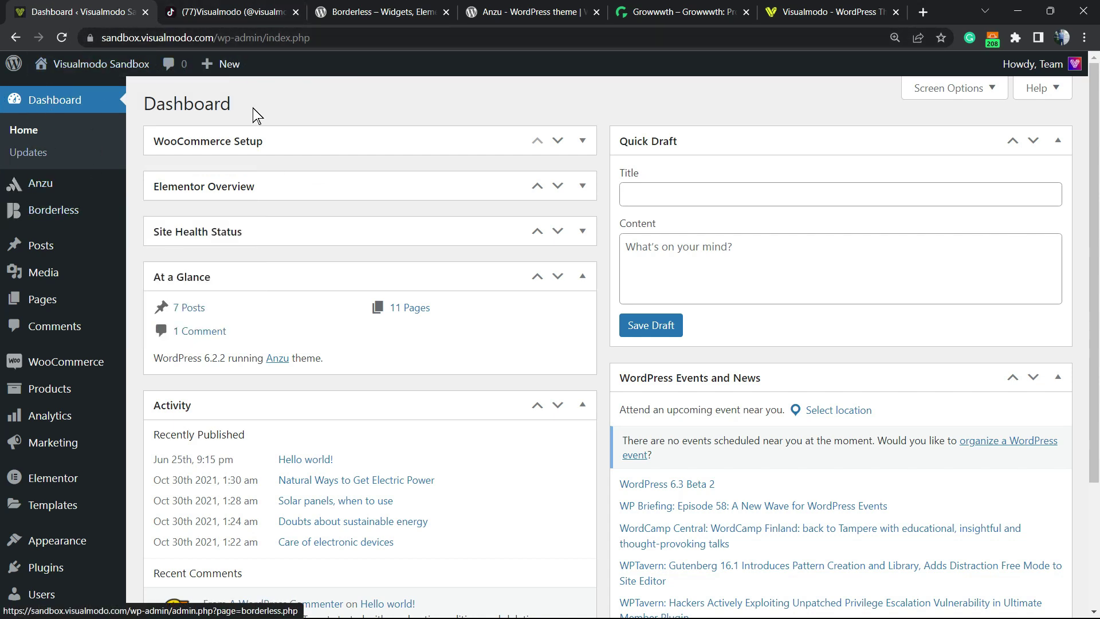
Step: Scroll the admin sidebar and bring up the Plugins menu options
{"action": "scroll", "coordinate": [54, 266], "scroll_direction": "down", "scroll_amount": 3}
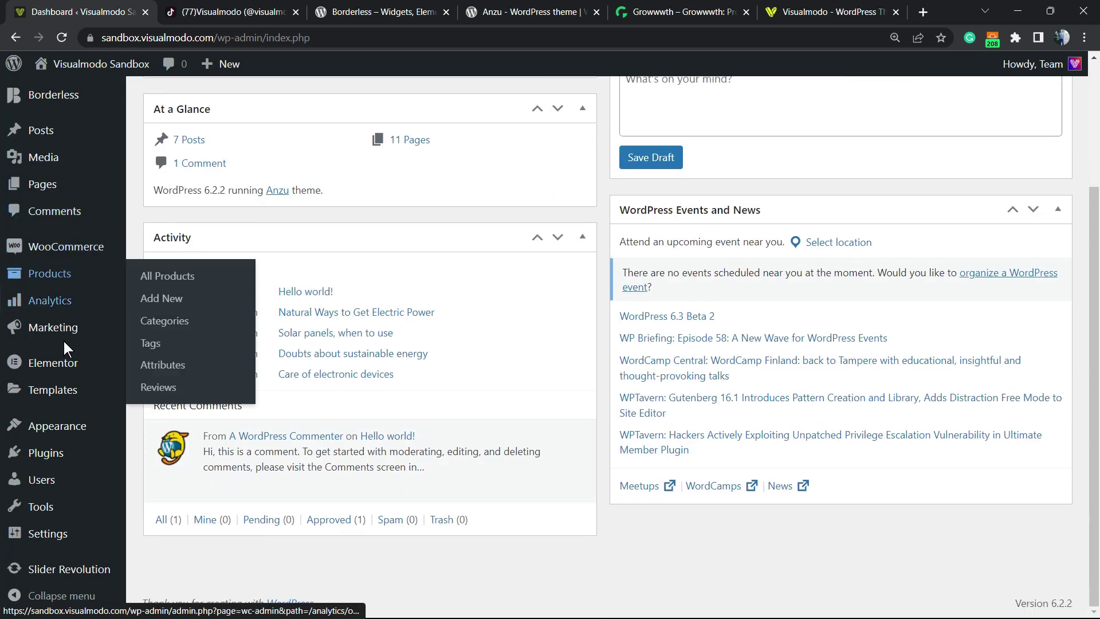
{"action": "left_click", "coordinate": [56, 453]}
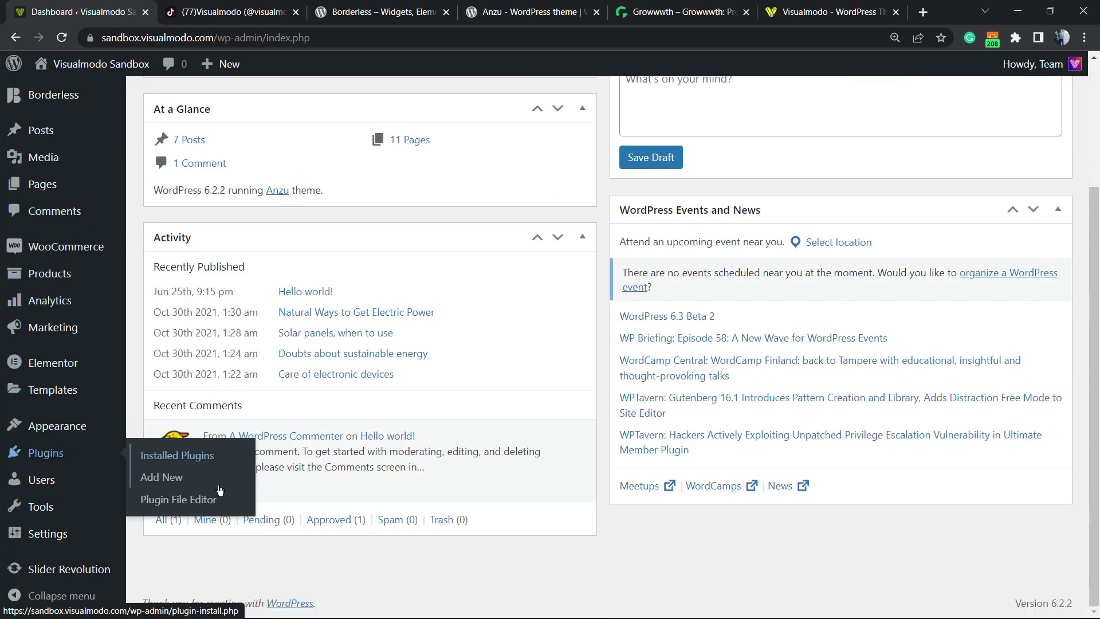
Step: Go to Add Plugins and search the directory for 'QuadLayers TikTok Feed'
{"action": "left_click", "coordinate": [184, 479]}
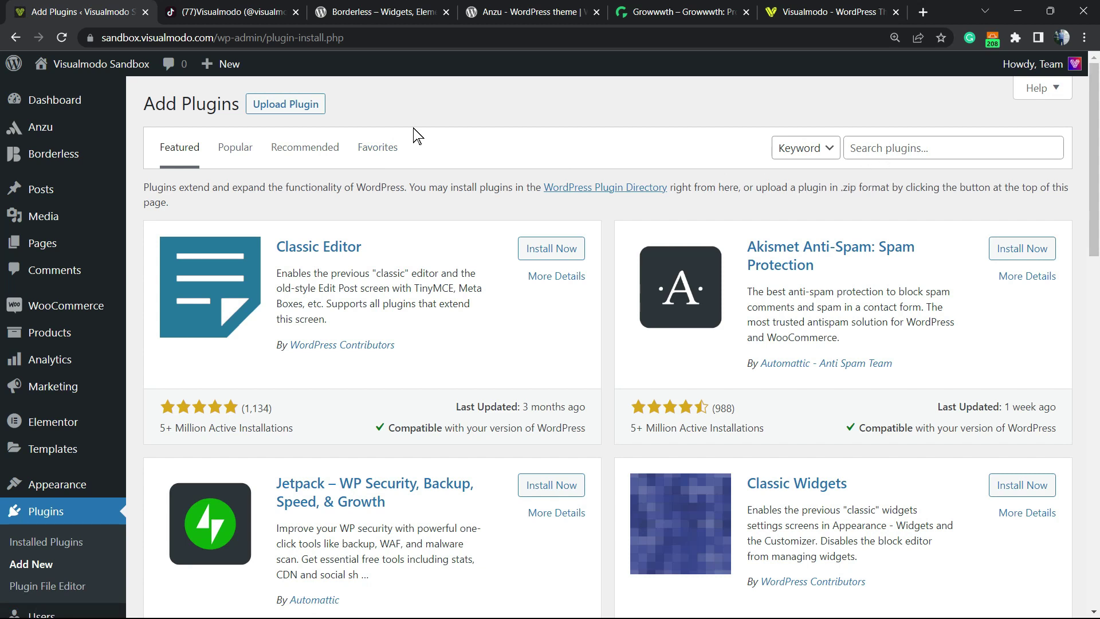
{"action": "left_click", "coordinate": [883, 151]}
{"action": "type", "text": "QuadLayers TikTok Feed"}
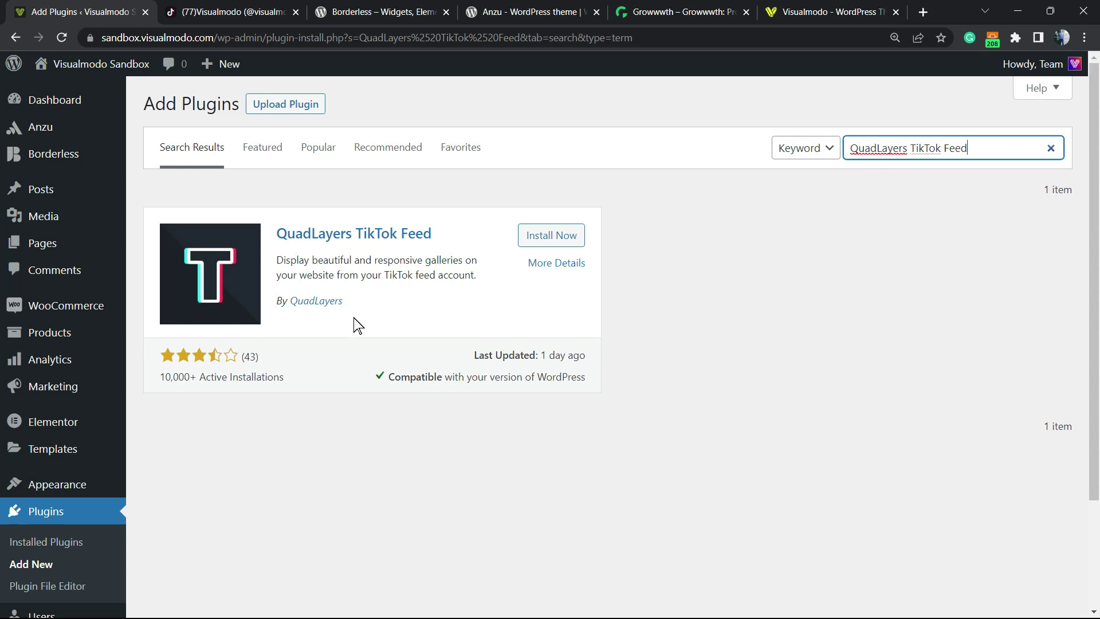
Step: Install the QuadLayers TikTok Feed result and activate it
{"action": "triple_click", "coordinate": [455, 228]}
{"action": "left_click", "coordinate": [459, 229]}
{"action": "left_click", "coordinate": [522, 239]}
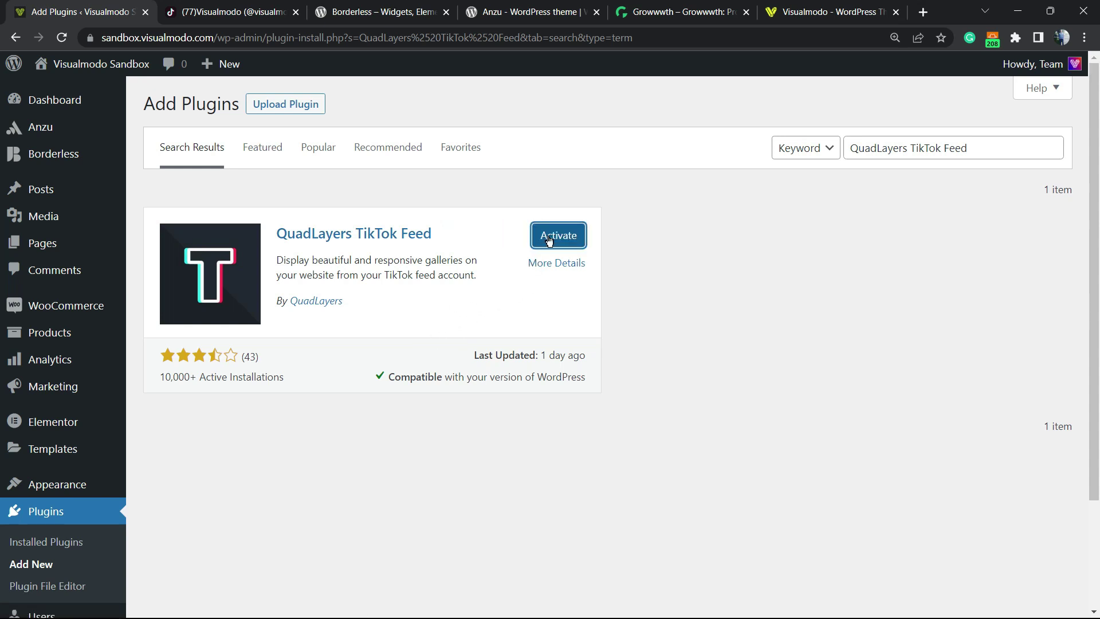
{"action": "left_click", "coordinate": [549, 240]}
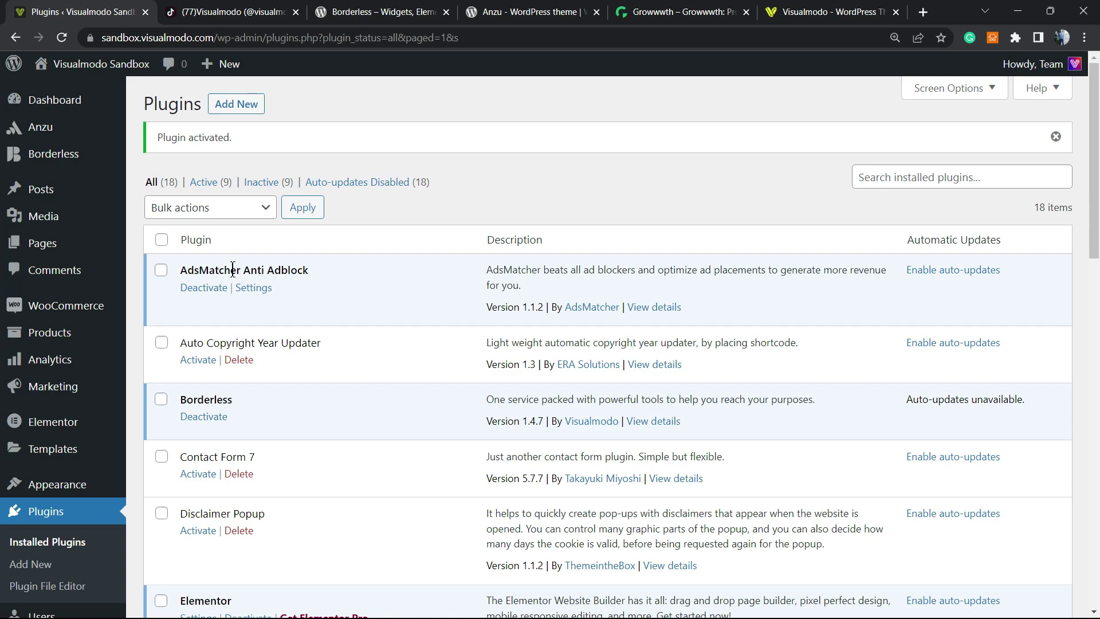
Step: Find TikTok Feed (Beta) in the Plugins list and open its Settings page
{"action": "scroll", "coordinate": [394, 263], "scroll_direction": "down", "scroll_amount": 10}
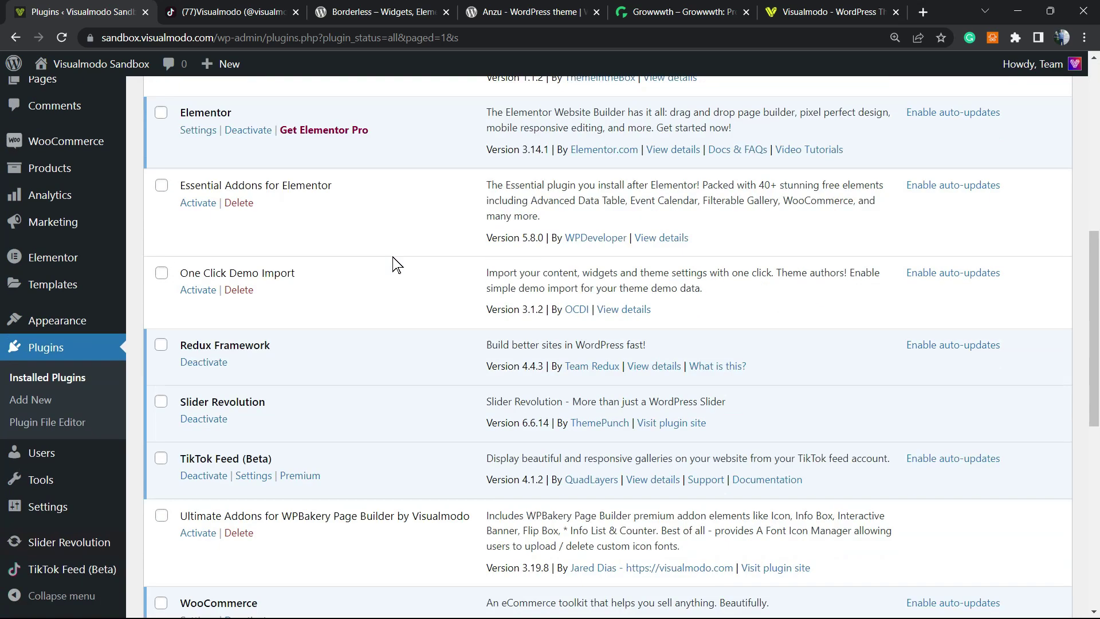
{"action": "scroll", "coordinate": [392, 265], "scroll_direction": "down", "scroll_amount": 6}
{"action": "scroll", "coordinate": [387, 265], "scroll_direction": "up", "scroll_amount": 4}
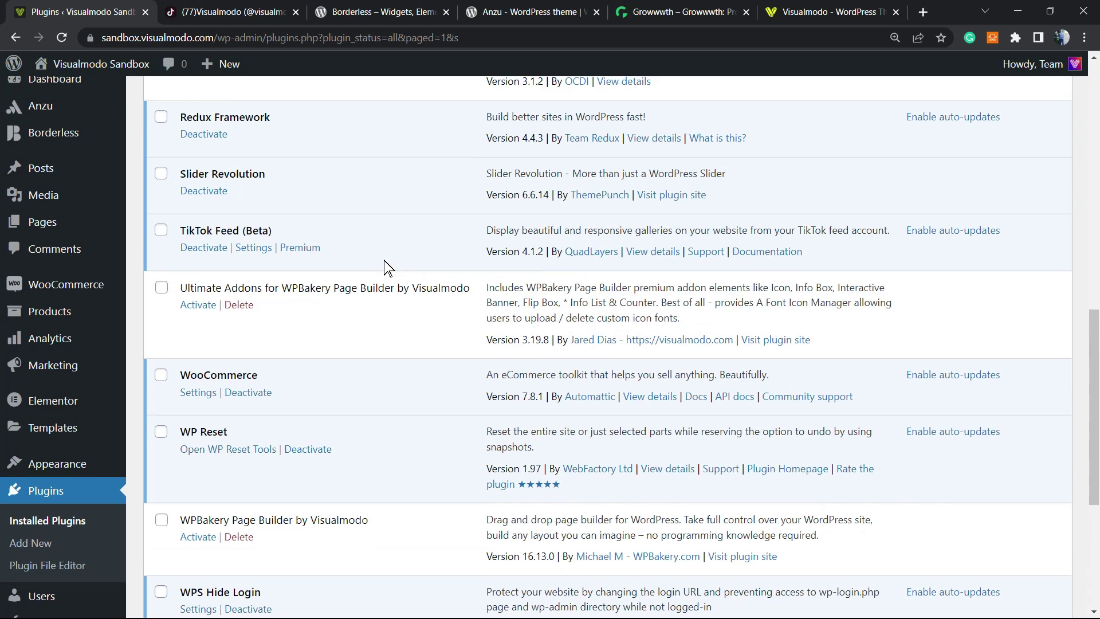
{"action": "triple_click", "coordinate": [214, 232]}
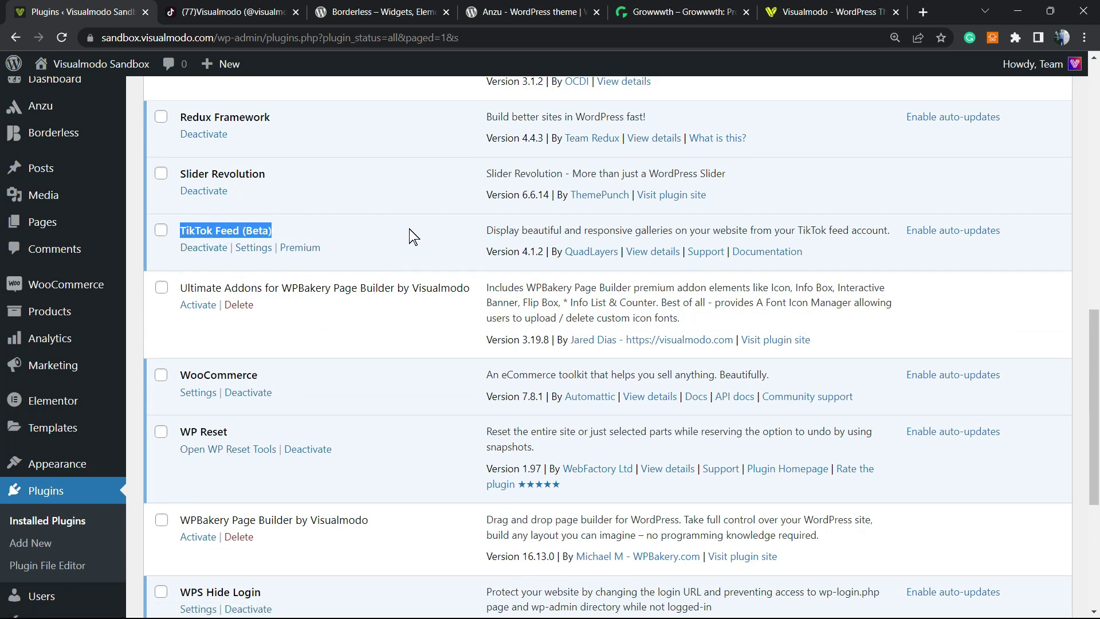
{"action": "left_click", "coordinate": [249, 248]}
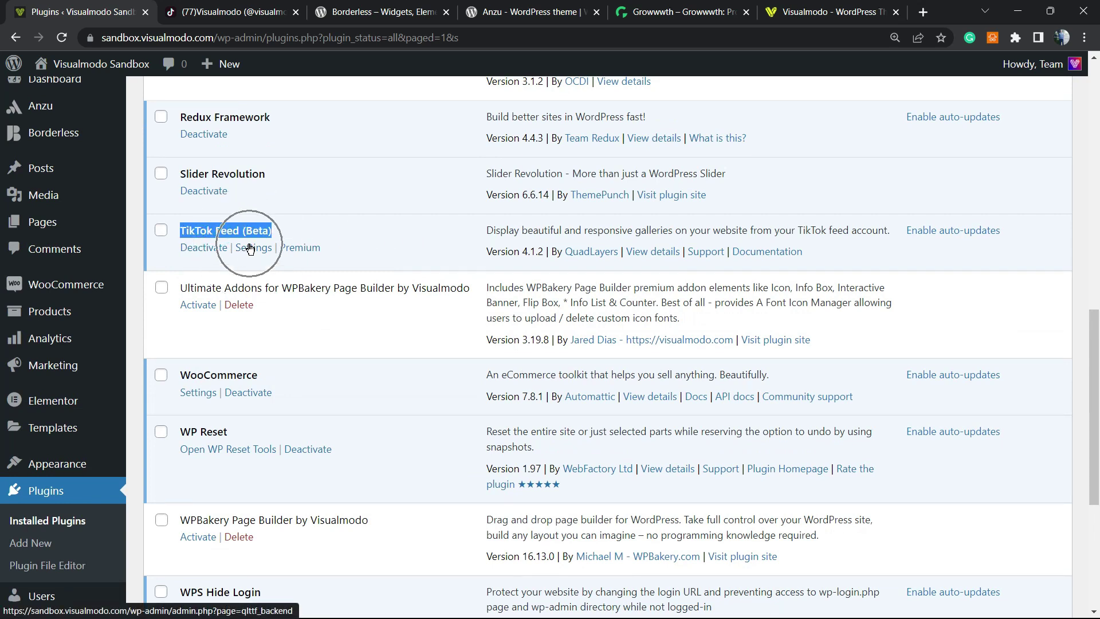
Step: Go to the TikTok Feed Accounts tab and begin adding a TikTok account through QuadLayers Connect
{"action": "scroll", "coordinate": [241, 287], "scroll_direction": "down", "scroll_amount": 5}
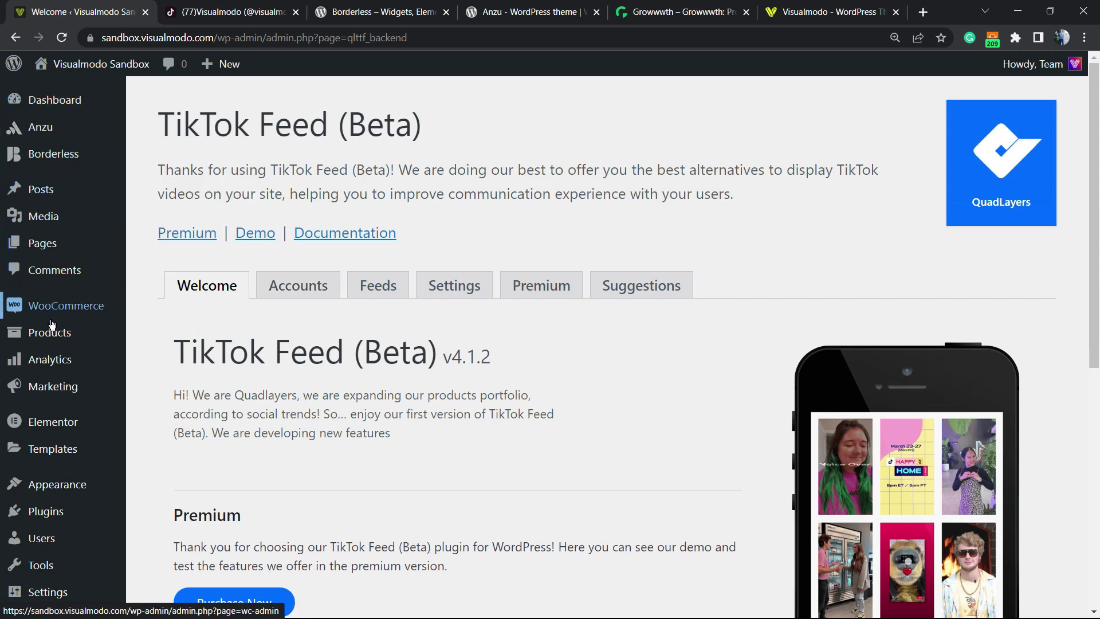
{"action": "scroll", "coordinate": [63, 333], "scroll_direction": "down", "scroll_amount": 8}
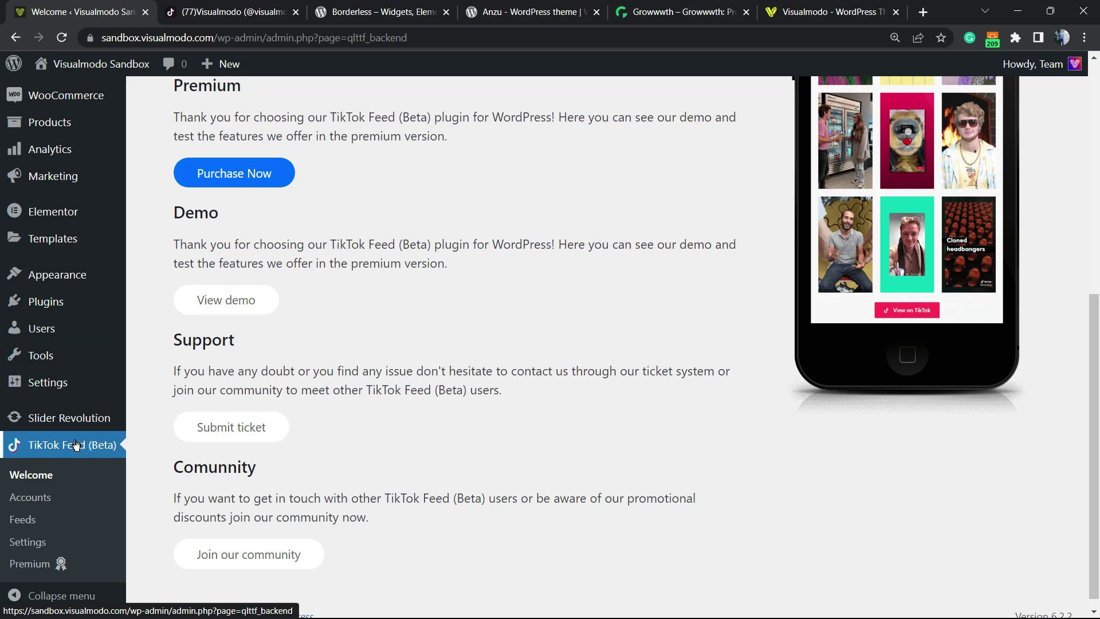
{"action": "scroll", "coordinate": [365, 346], "scroll_direction": "up", "scroll_amount": 8}
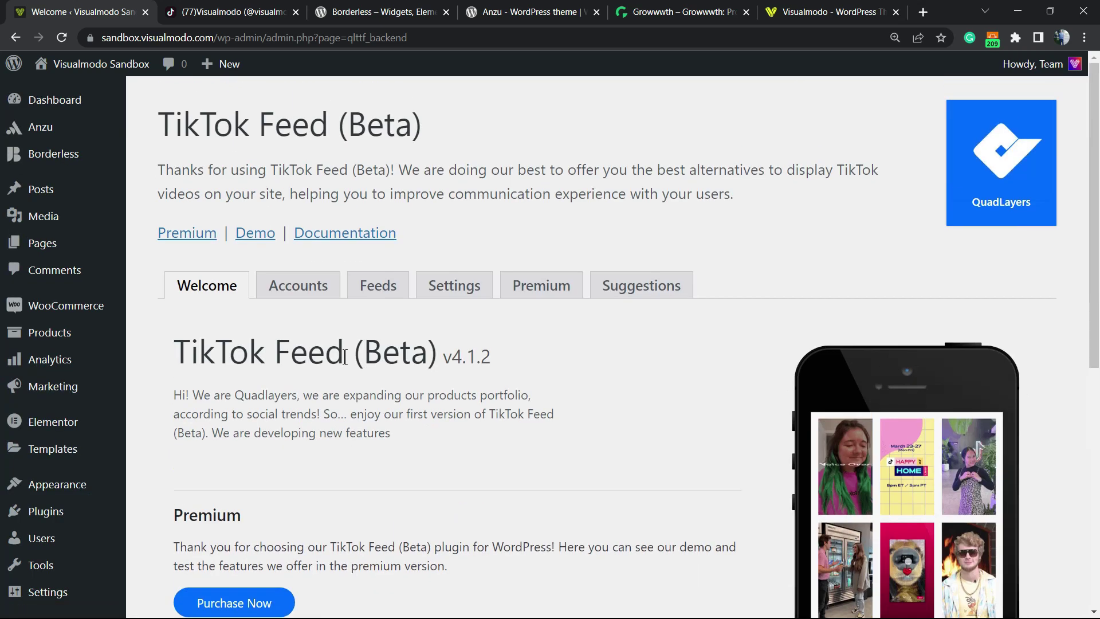
{"action": "scroll", "coordinate": [348, 298], "scroll_direction": "down", "scroll_amount": 5}
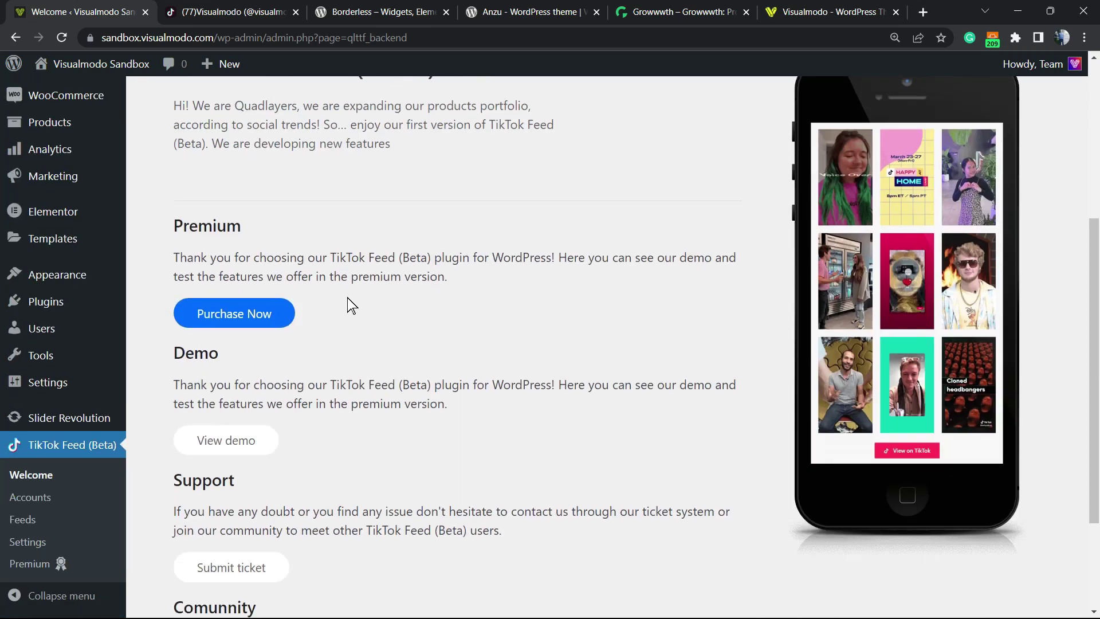
{"action": "scroll", "coordinate": [347, 297], "scroll_direction": "down", "scroll_amount": 3}
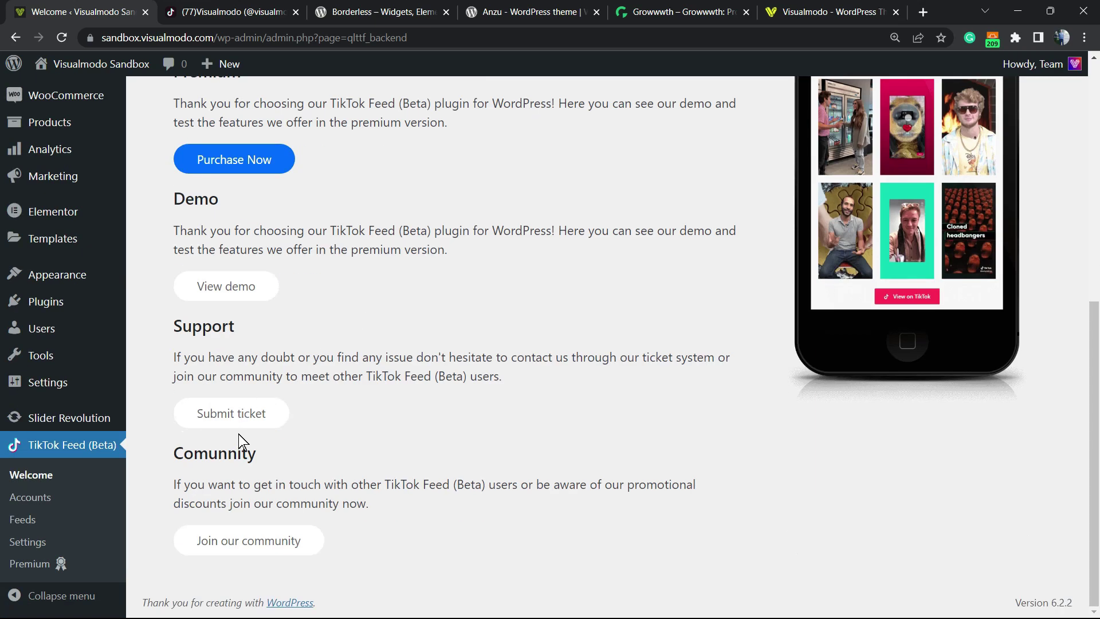
{"action": "scroll", "coordinate": [238, 435], "scroll_direction": "up", "scroll_amount": 8}
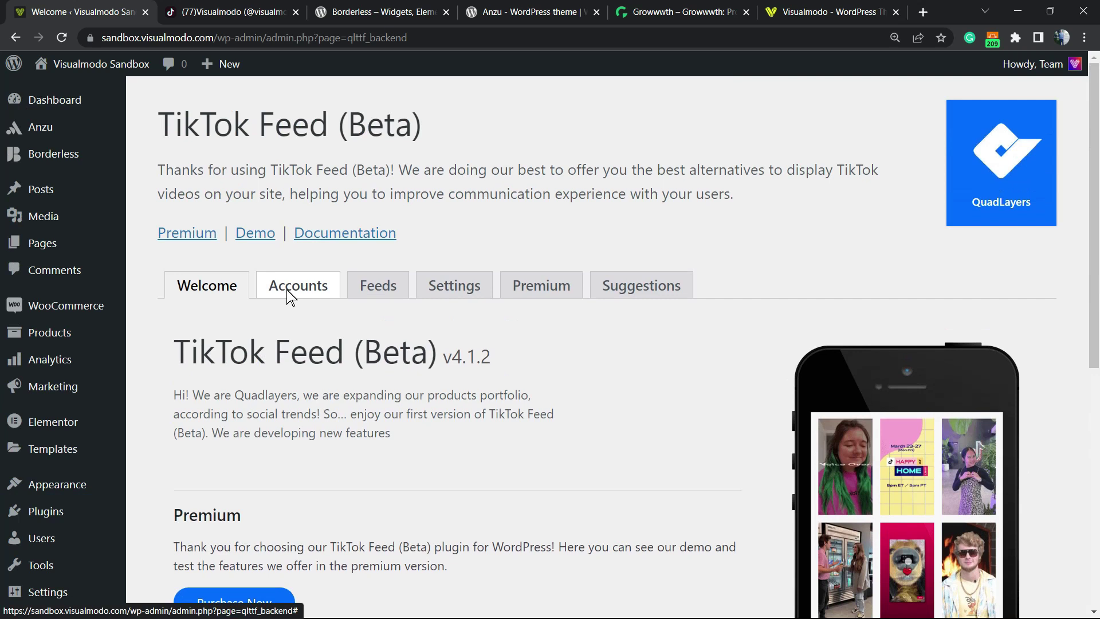
{"action": "left_click", "coordinate": [290, 297]}
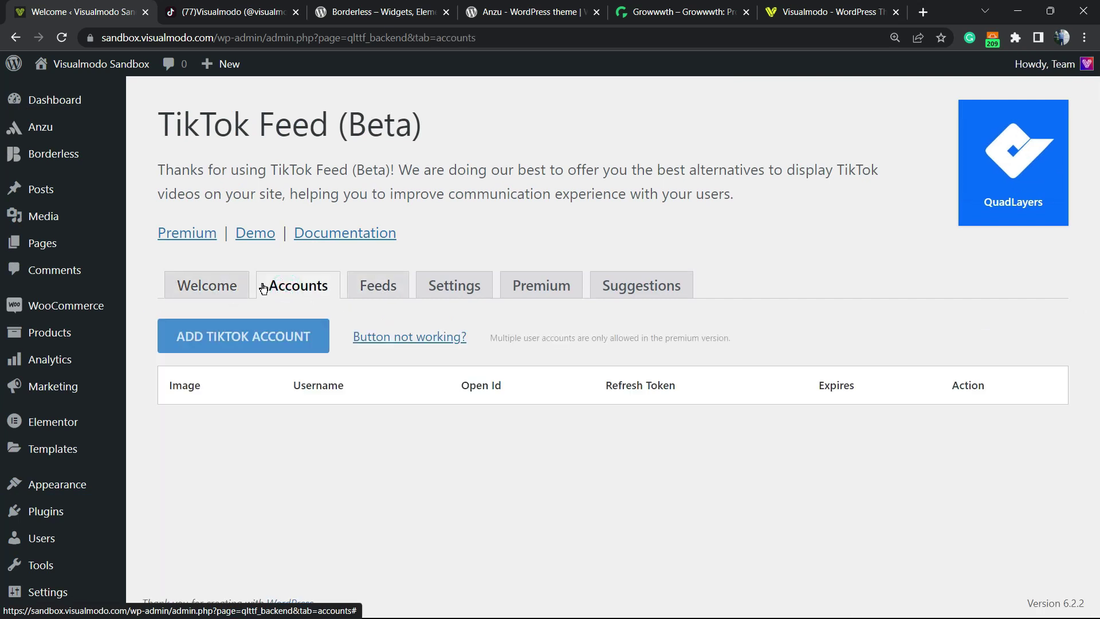
{"action": "left_click", "coordinate": [242, 343]}
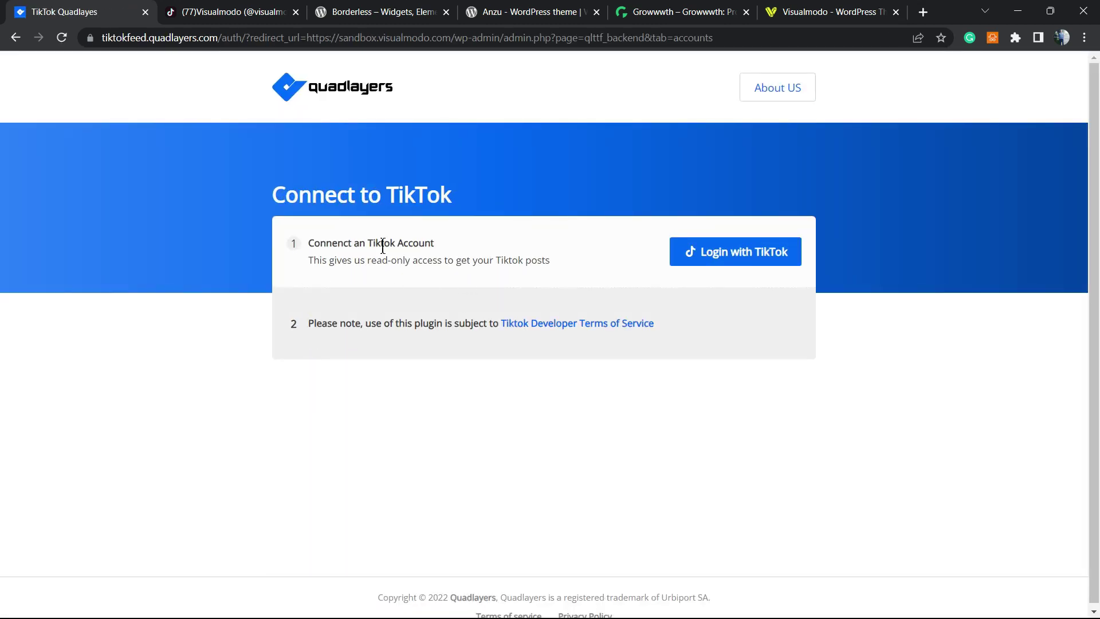
{"action": "left_click", "coordinate": [720, 255]}
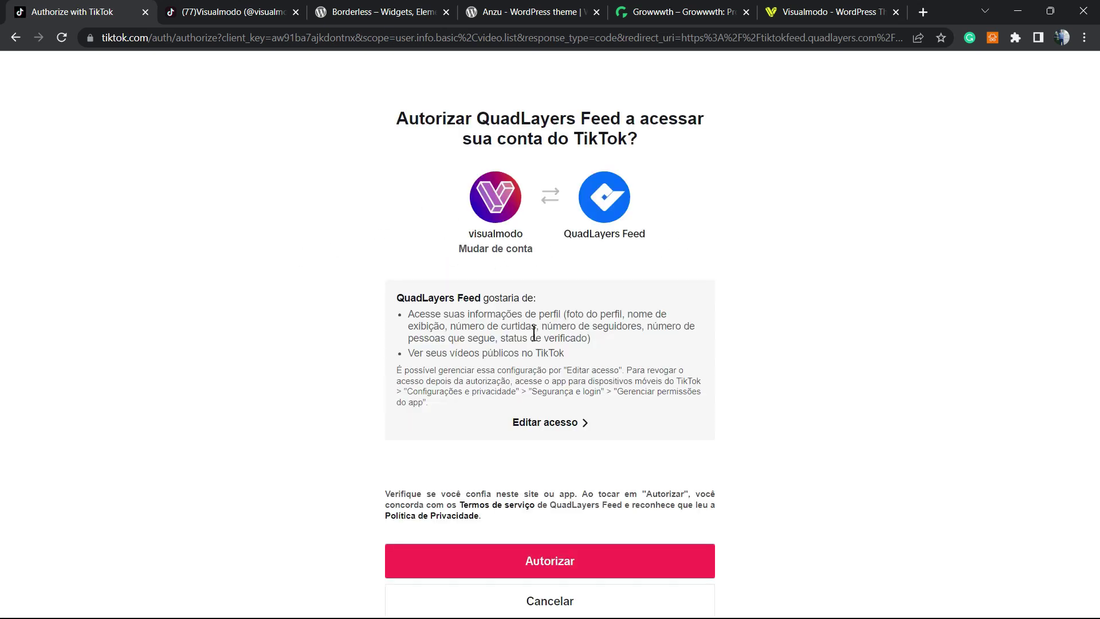
Step: Approve QuadLayers Feed's access on the TikTok authorization page
{"action": "left_click", "coordinate": [536, 559]}
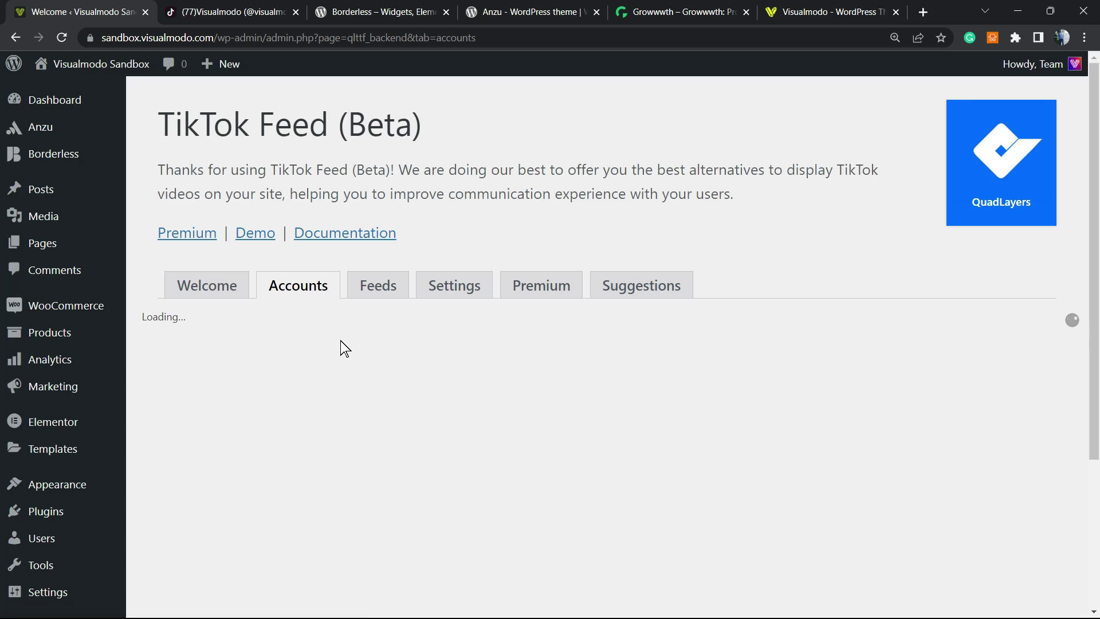
Step: Verify visualmodo is listed as connected, then switch to the Feeds tab
{"action": "scroll", "coordinate": [319, 341], "scroll_direction": "down", "scroll_amount": 2}
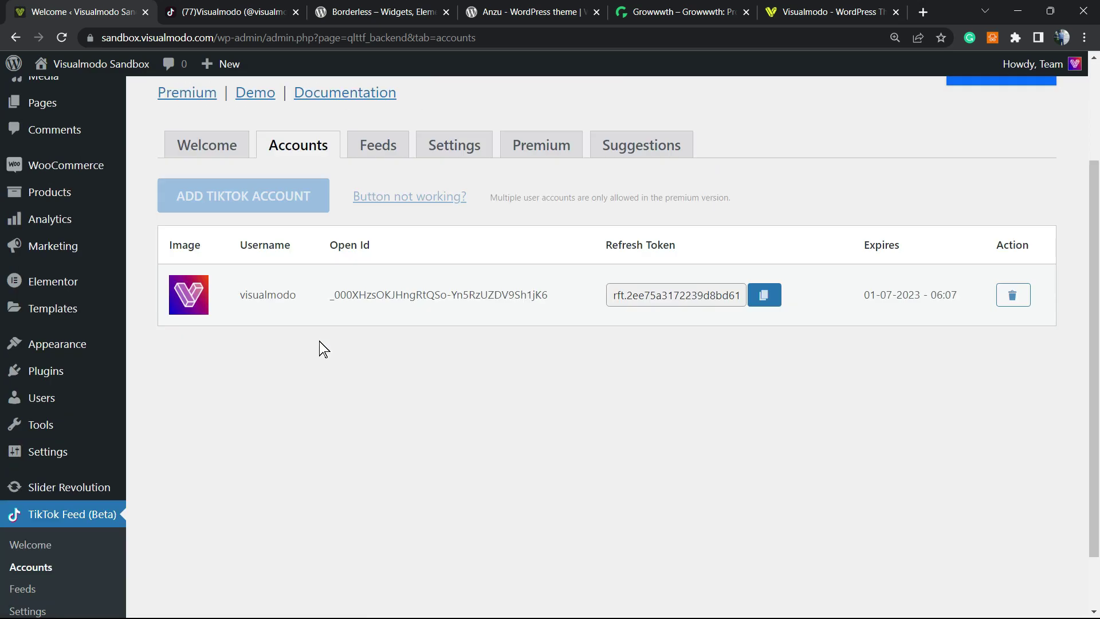
{"action": "scroll", "coordinate": [578, 312], "scroll_direction": "up", "scroll_amount": 3}
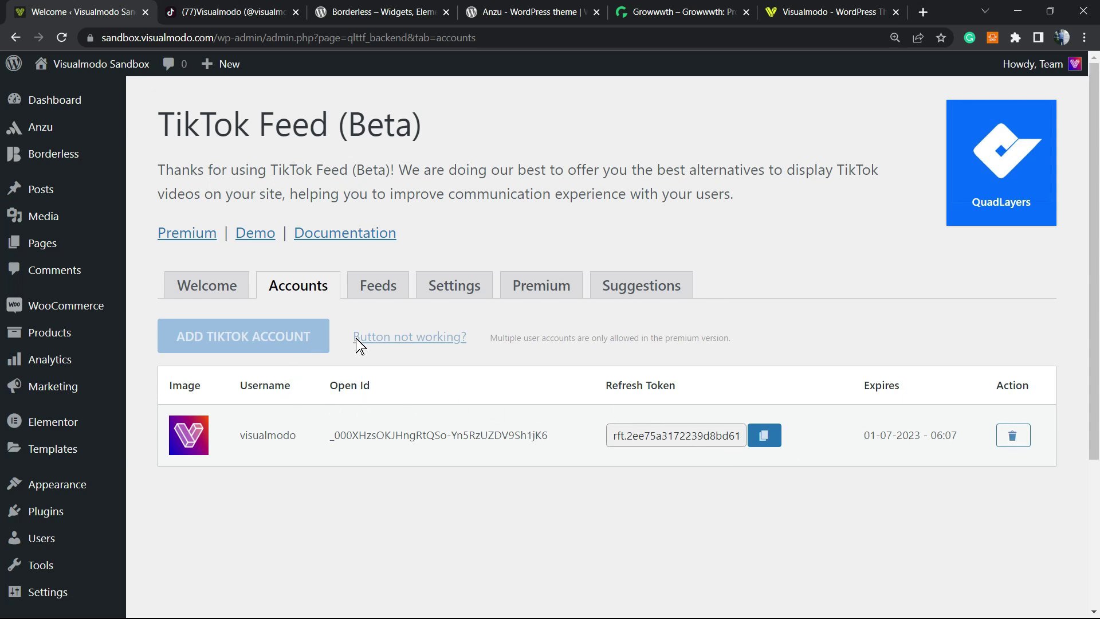
{"action": "left_click", "coordinate": [385, 295]}
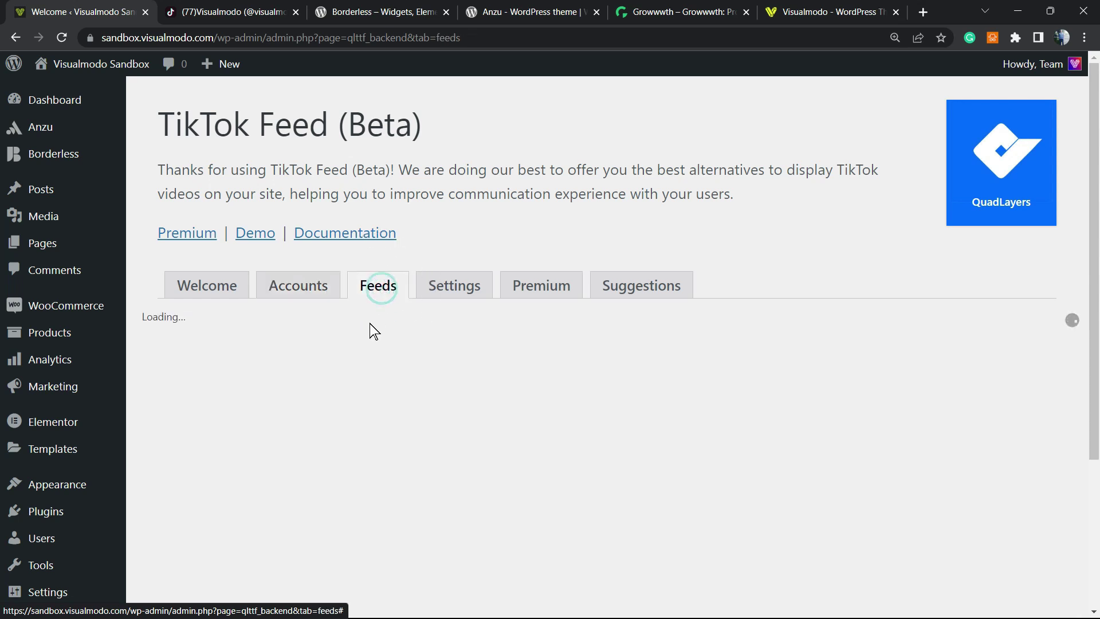
Step: Add a new feed for the visualmodo account with the Gallery layout, 12 videos, 3 columns
{"action": "left_click", "coordinate": [200, 342]}
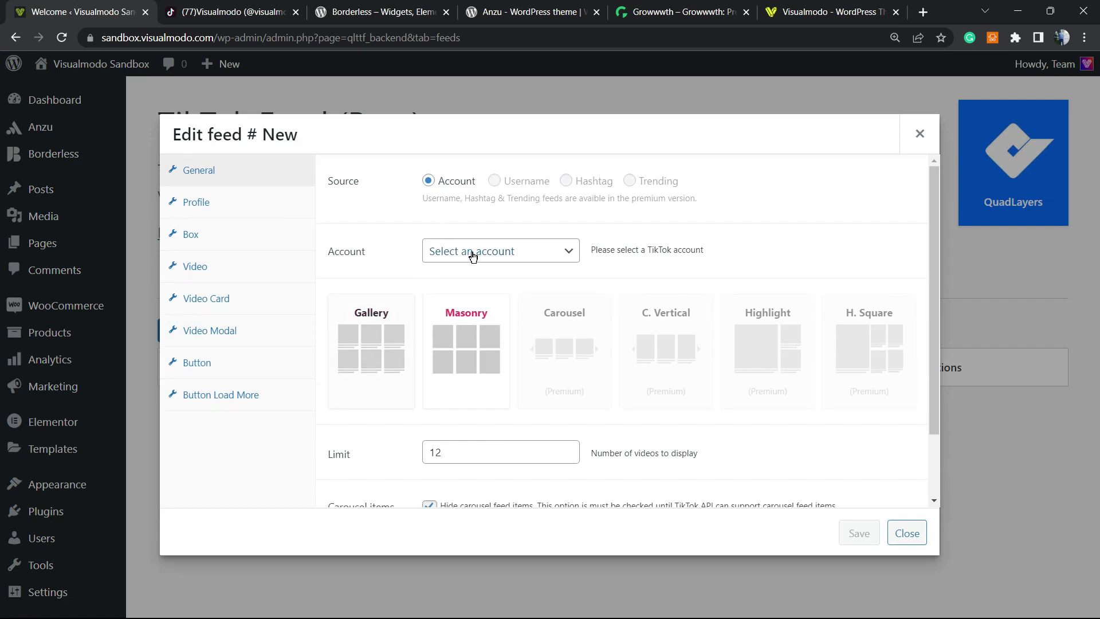
{"action": "left_click", "coordinate": [508, 251]}
{"action": "left_click", "coordinate": [483, 286]}
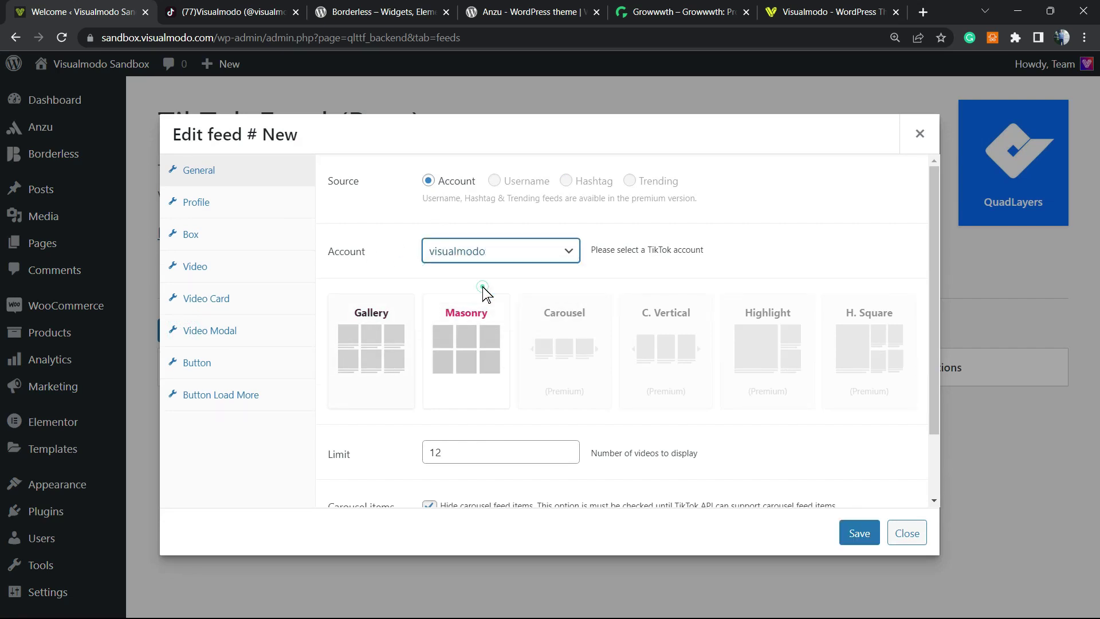
{"action": "left_click", "coordinate": [387, 346]}
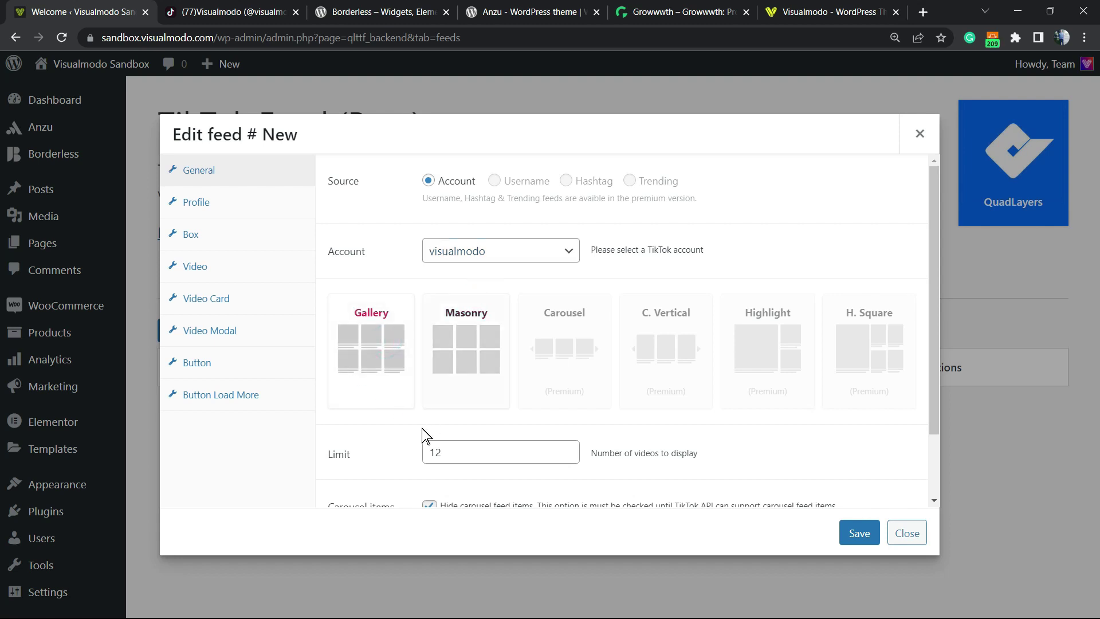
{"action": "scroll", "coordinate": [444, 439], "scroll_direction": "down", "scroll_amount": 2}
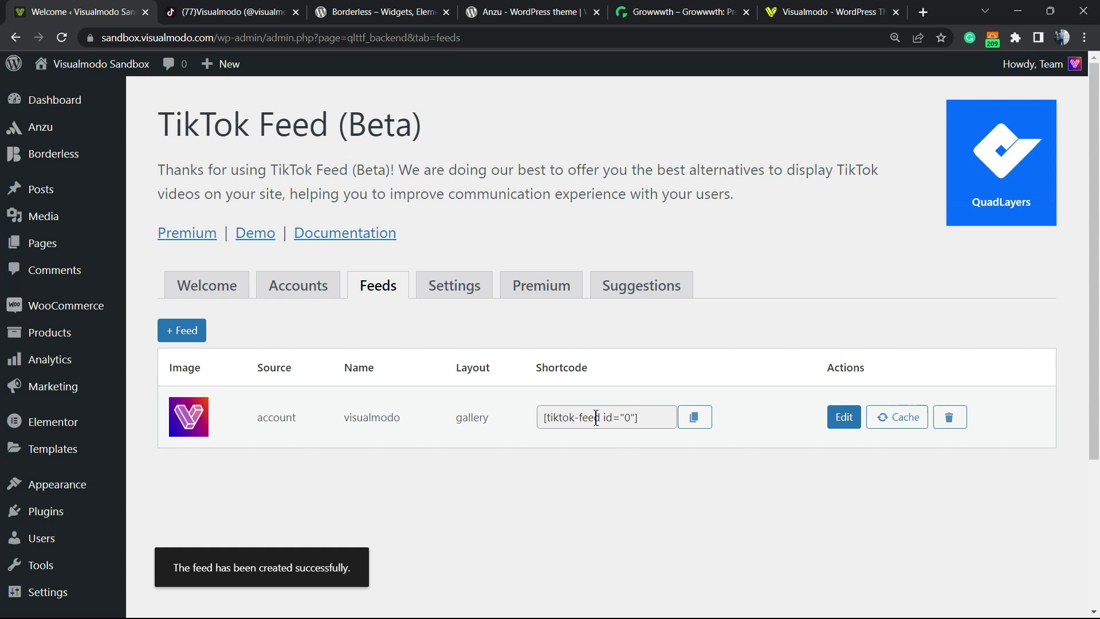
{"action": "left_click", "coordinate": [572, 408]}
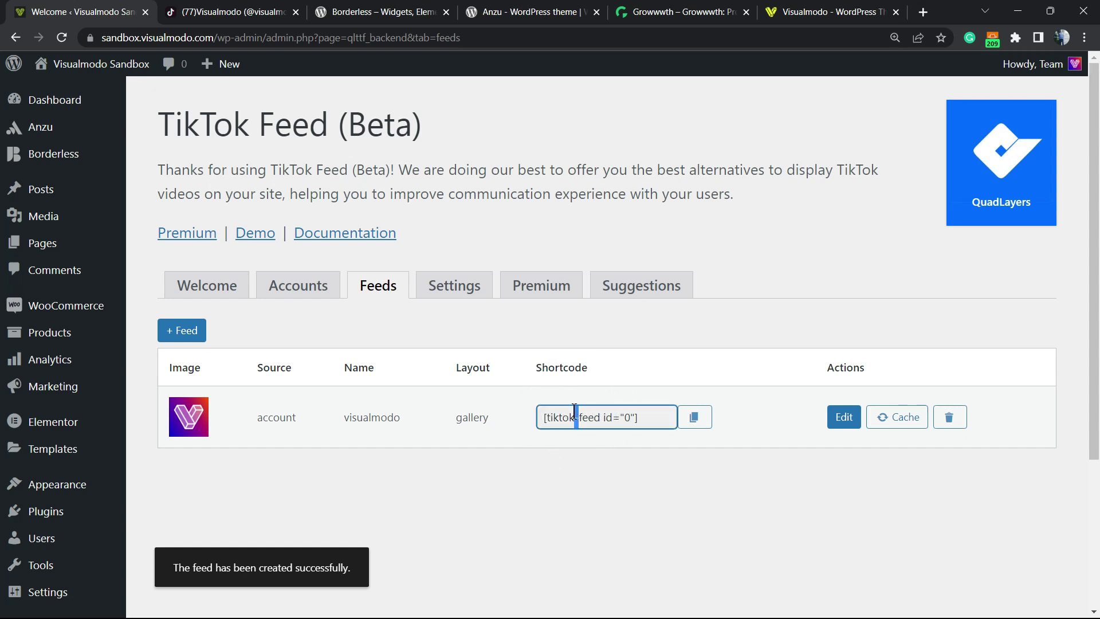
Step: Copy the [tiktok-feed id="0"] shortcode and start a new blank page
{"action": "left_click", "coordinate": [573, 410]}
{"action": "key", "text": "ctrl+c"}
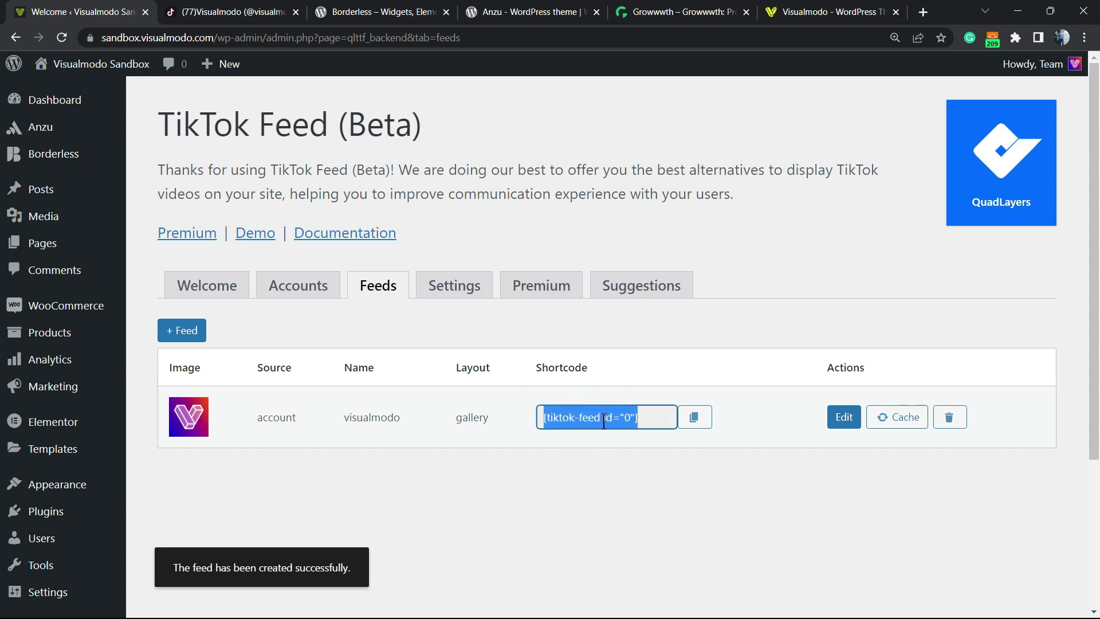
{"action": "mouse_move", "coordinate": [68, 247]}
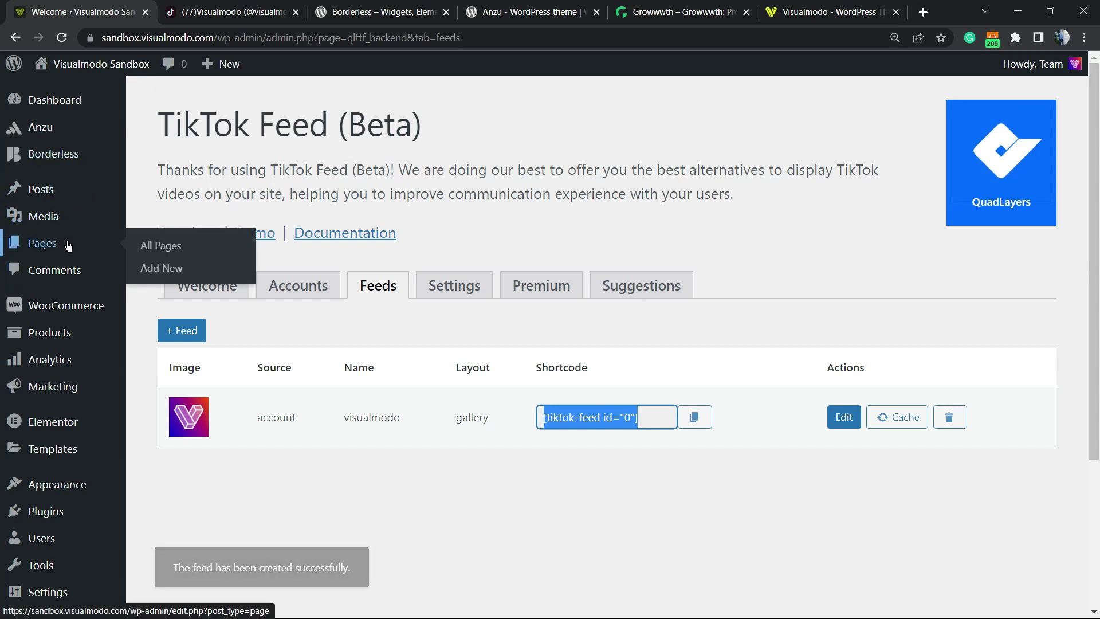
{"action": "left_click", "coordinate": [210, 267]}
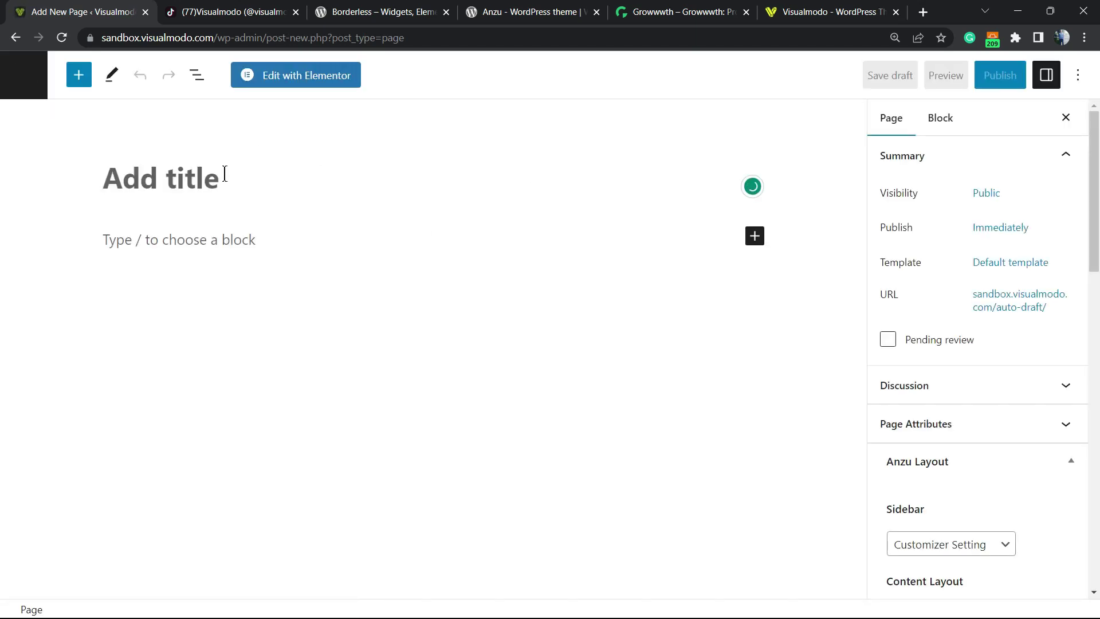
{"action": "left_click", "coordinate": [224, 173]}
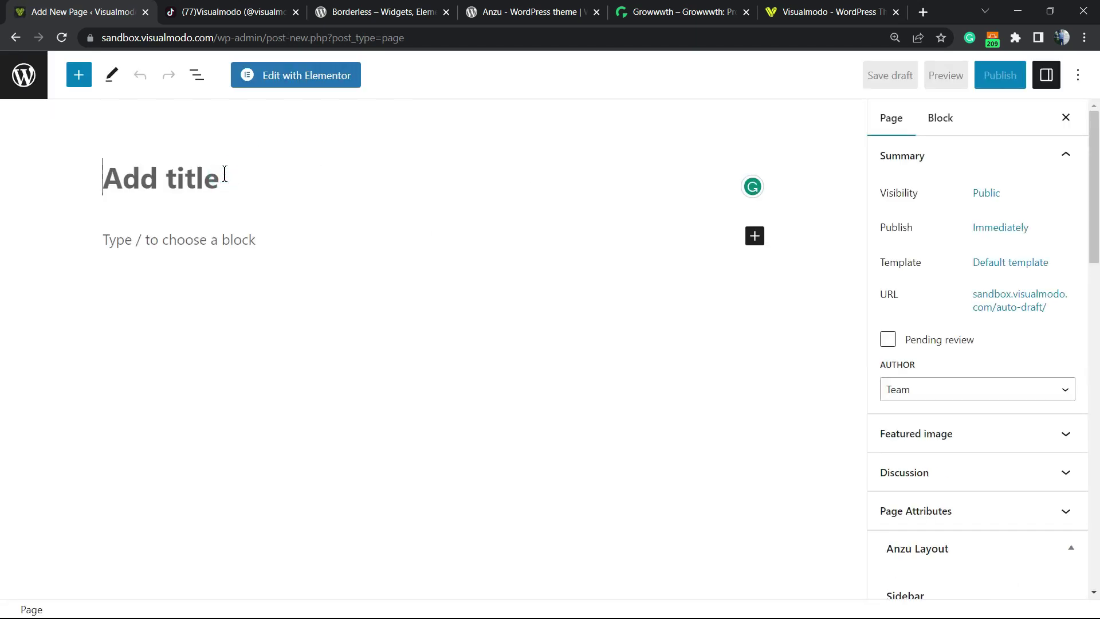
Step: Title the page 'TikTok Feed Page', add a Shortcode block with [tiktok-feed id="0"], and preview it in a new tab
{"action": "type", "text": "T"}
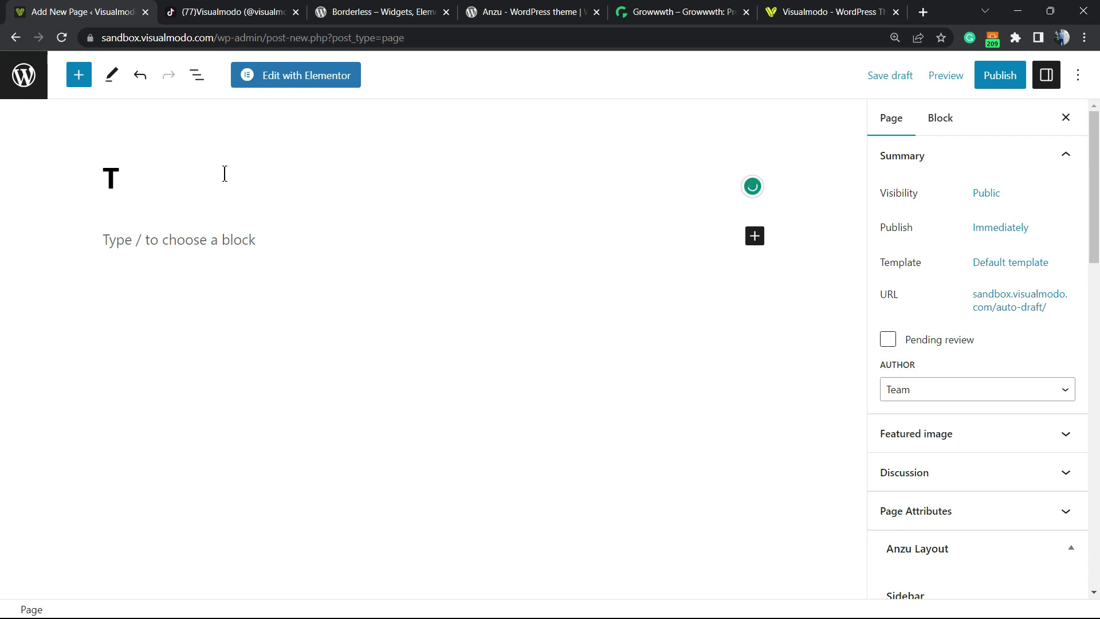
{"action": "type", "text": "ikTok Feed Page"}
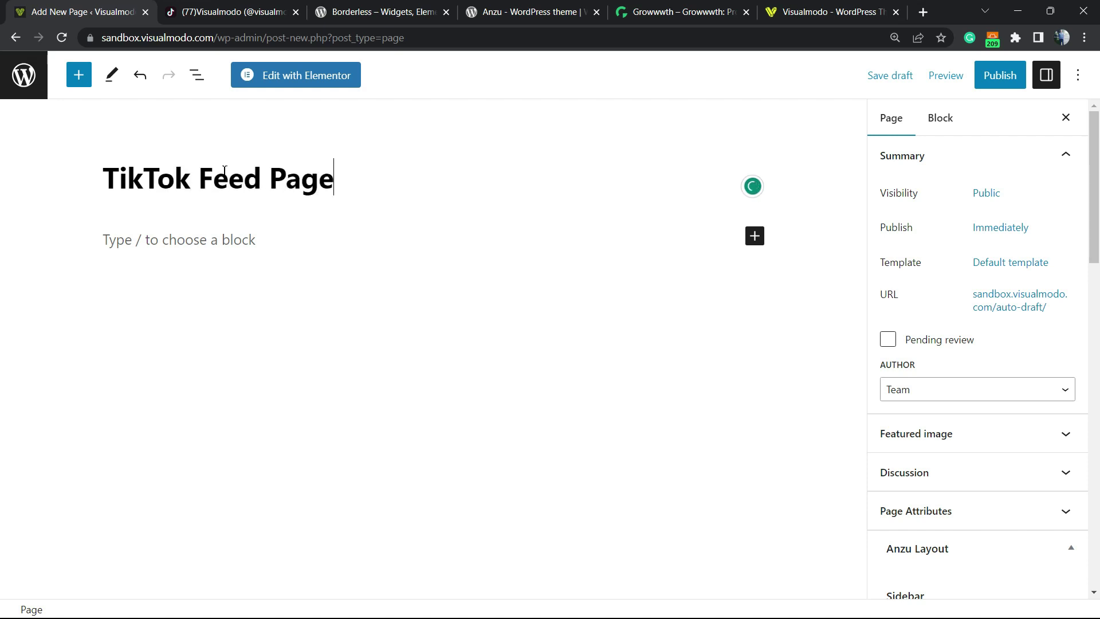
{"action": "left_click", "coordinate": [268, 246]}
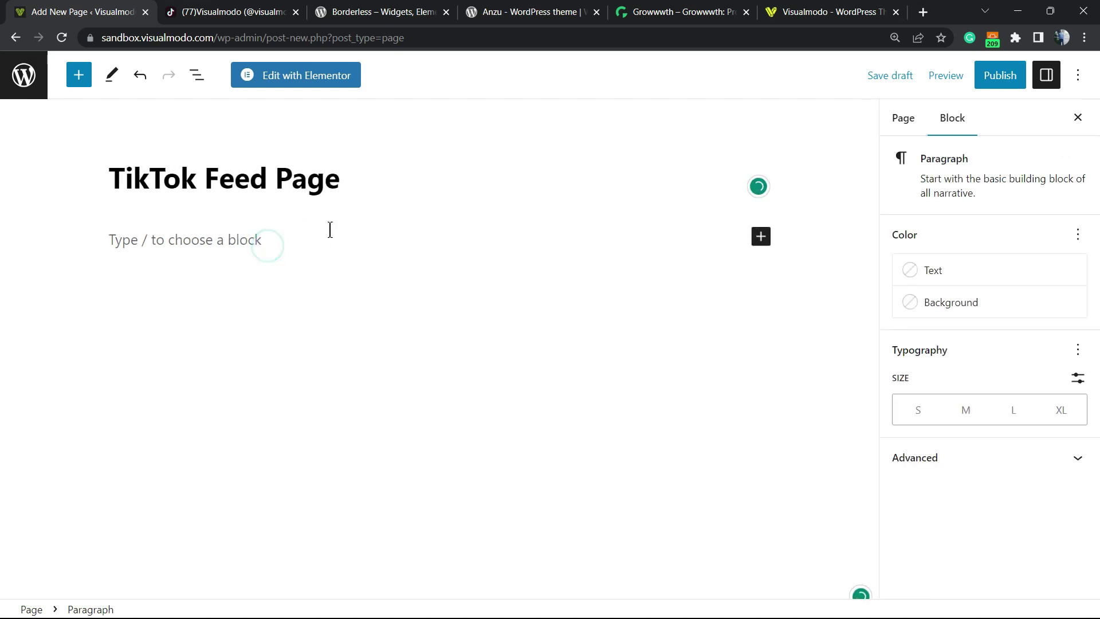
{"action": "left_click", "coordinate": [761, 236]}
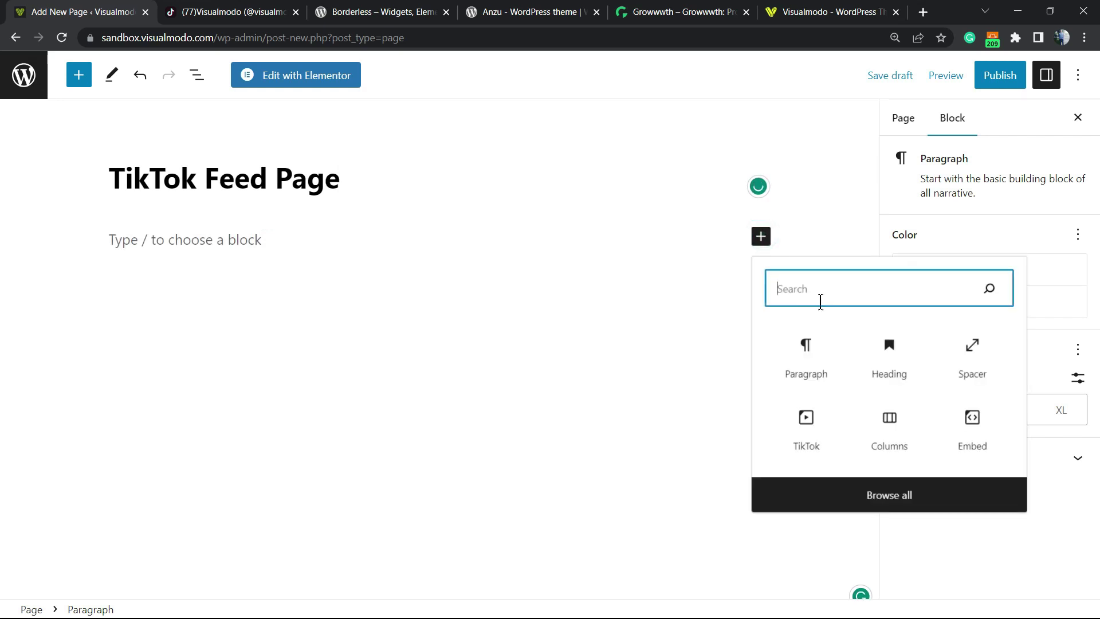
{"action": "type", "text": "s"}
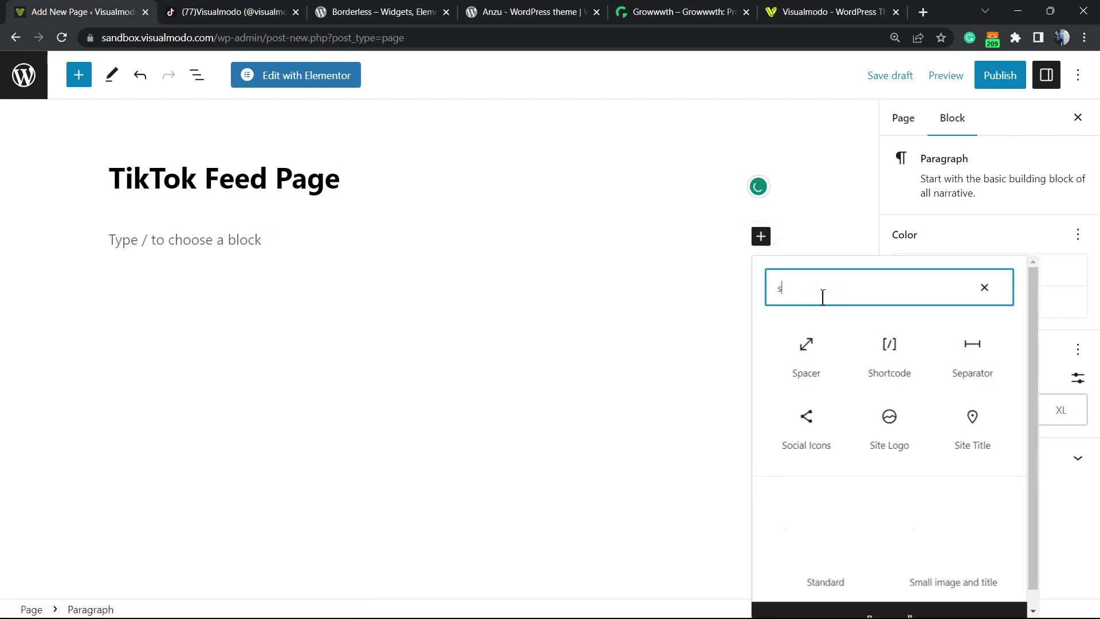
{"action": "left_click", "coordinate": [873, 349]}
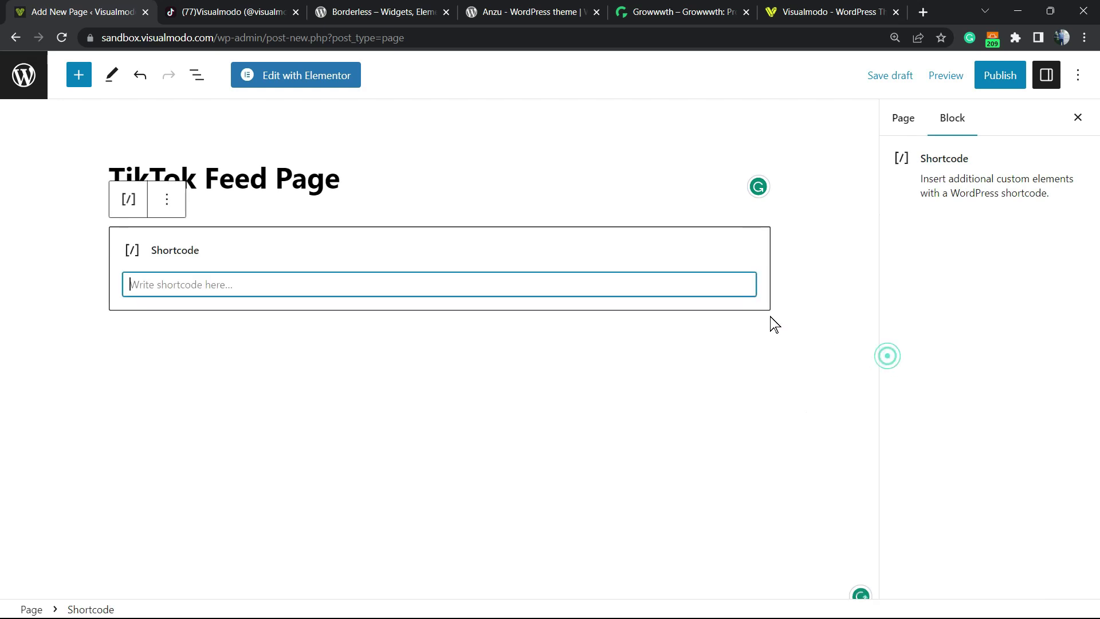
{"action": "key", "text": "ctrl+v"}
{"action": "left_click", "coordinate": [224, 336]}
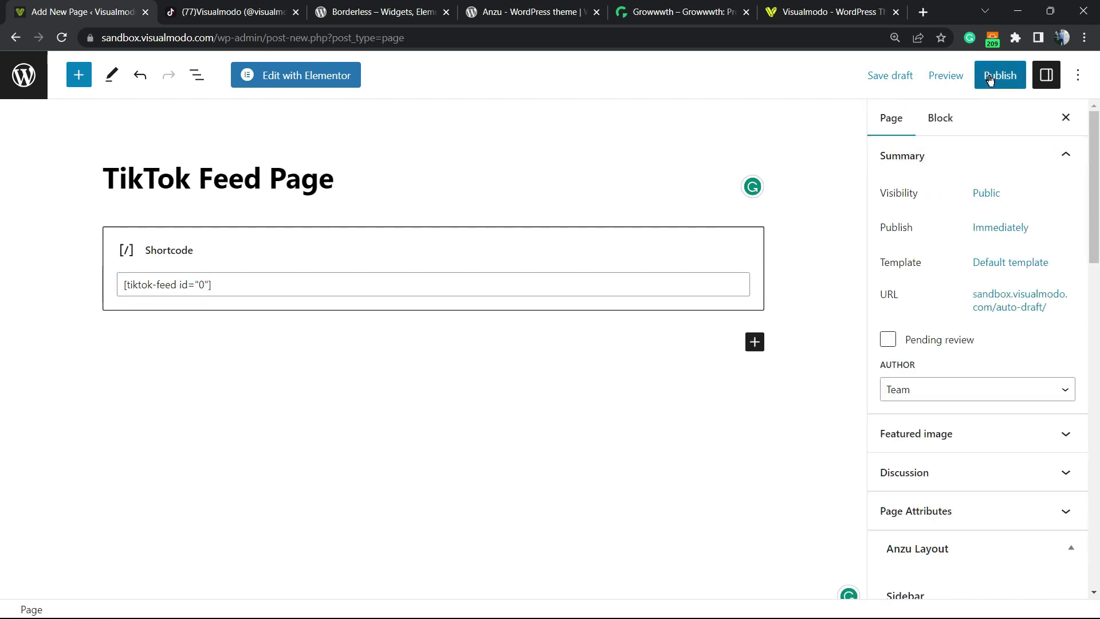
{"action": "left_click", "coordinate": [944, 80]}
{"action": "left_click", "coordinate": [875, 224]}
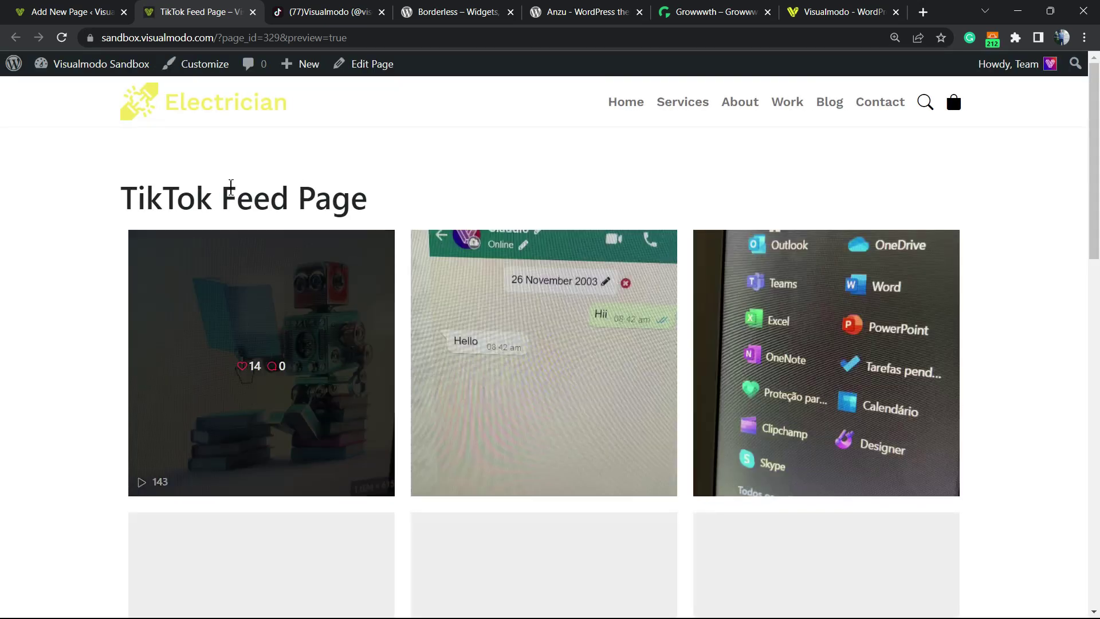
Step: Scroll through the preview's grid of visualmodo TikTok videos, then go back to the 'TikTok Feed Page' editor
{"action": "scroll", "coordinate": [351, 279], "scroll_direction": "down", "scroll_amount": 15}
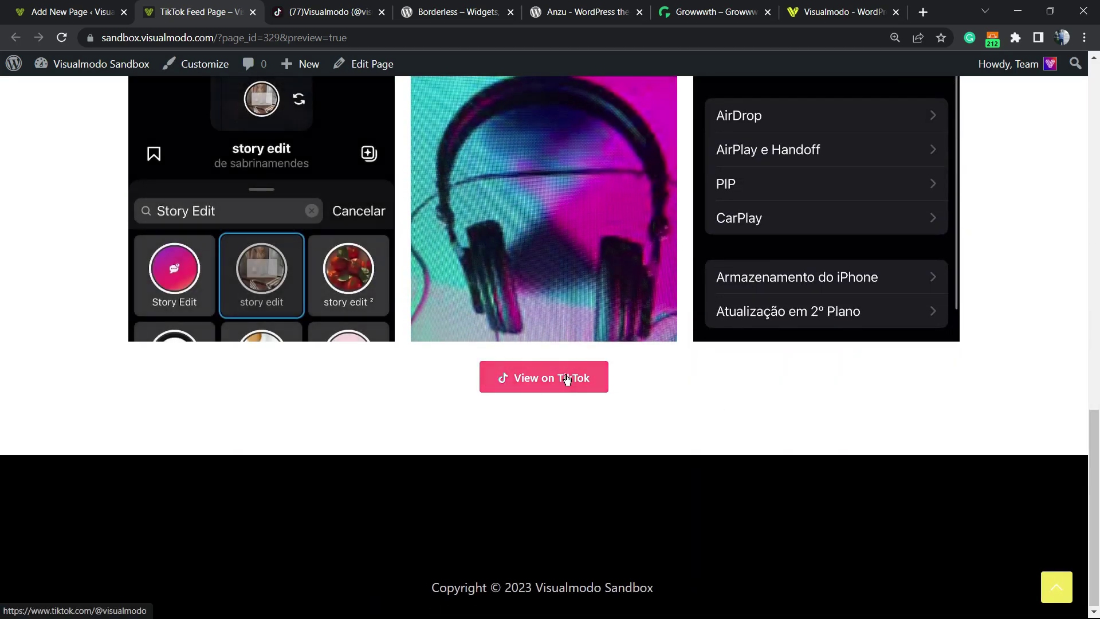
{"action": "scroll", "coordinate": [573, 372], "scroll_direction": "up", "scroll_amount": 15}
{"action": "scroll", "coordinate": [492, 334], "scroll_direction": "down", "scroll_amount": 12}
{"action": "scroll", "coordinate": [462, 411], "scroll_direction": "up", "scroll_amount": 9}
{"action": "scroll", "coordinate": [391, 410], "scroll_direction": "up", "scroll_amount": 3}
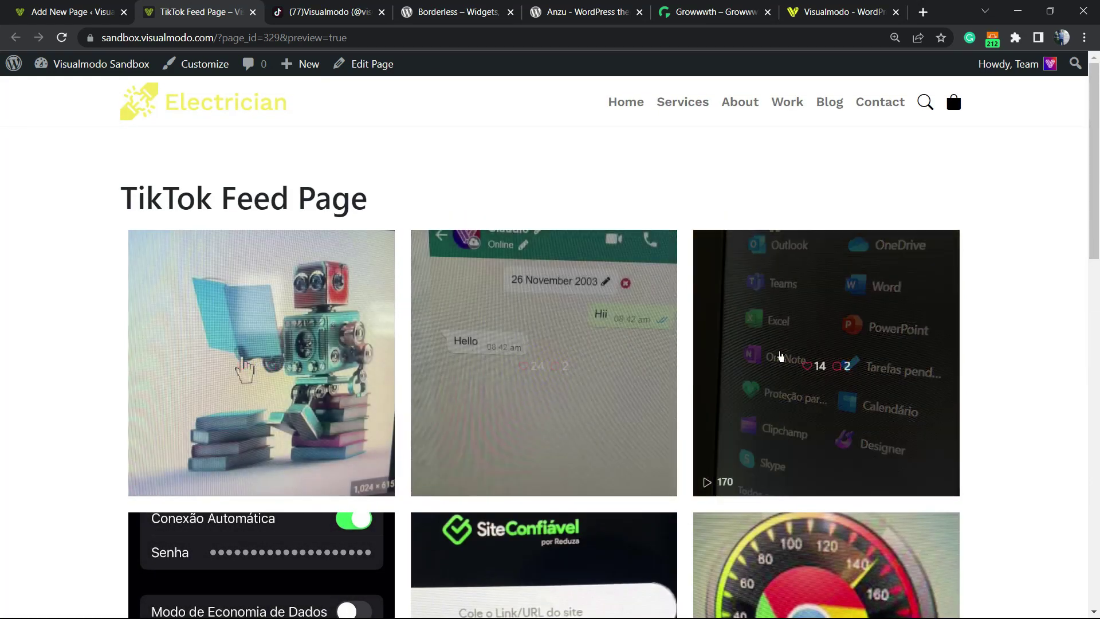
{"action": "scroll", "coordinate": [573, 358], "scroll_direction": "down", "scroll_amount": 8}
{"action": "scroll", "coordinate": [383, 357], "scroll_direction": "up", "scroll_amount": 3}
{"action": "scroll", "coordinate": [382, 356], "scroll_direction": "up", "scroll_amount": 5}
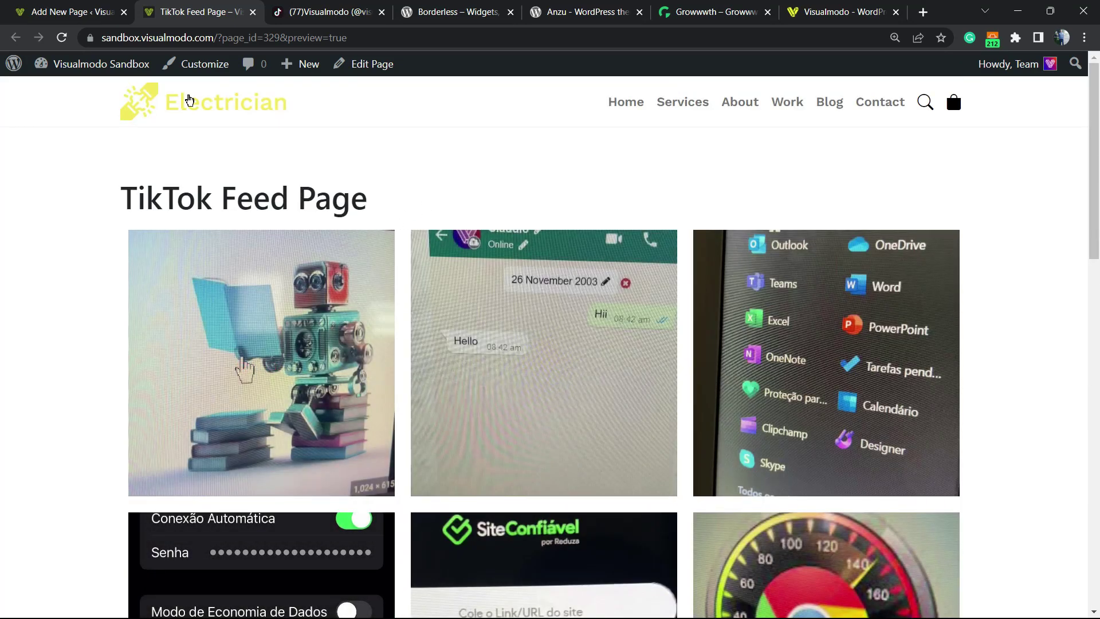
{"action": "left_click", "coordinate": [72, 11]}
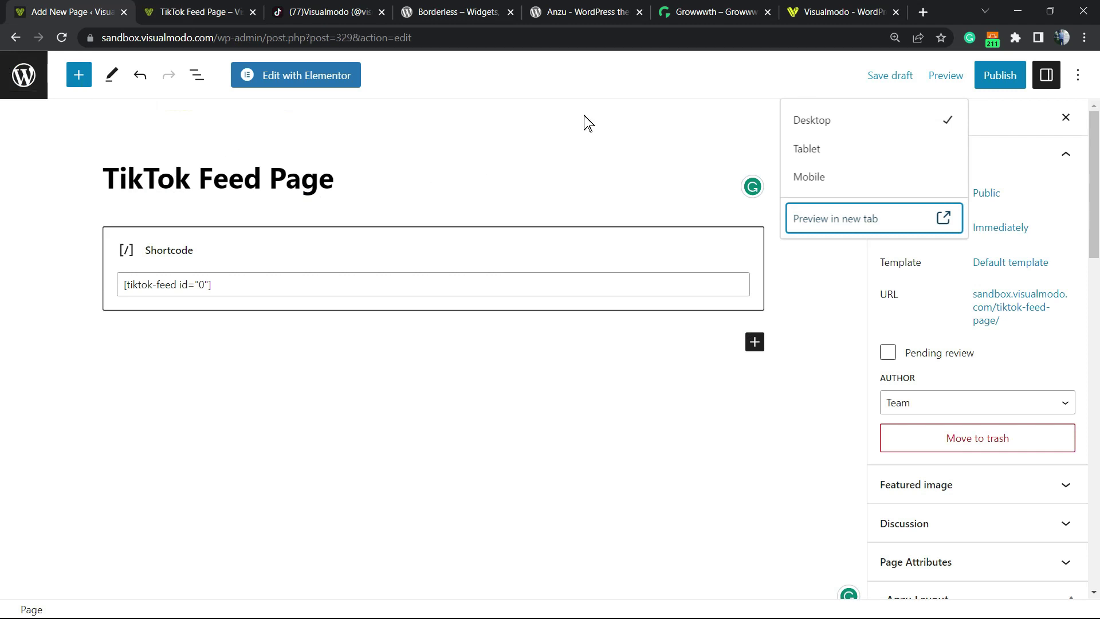
Step: Publish 'TikTok Feed Page' and open the live page in a new tab
{"action": "left_click", "coordinate": [1000, 76]}
{"action": "left_click", "coordinate": [941, 75]}
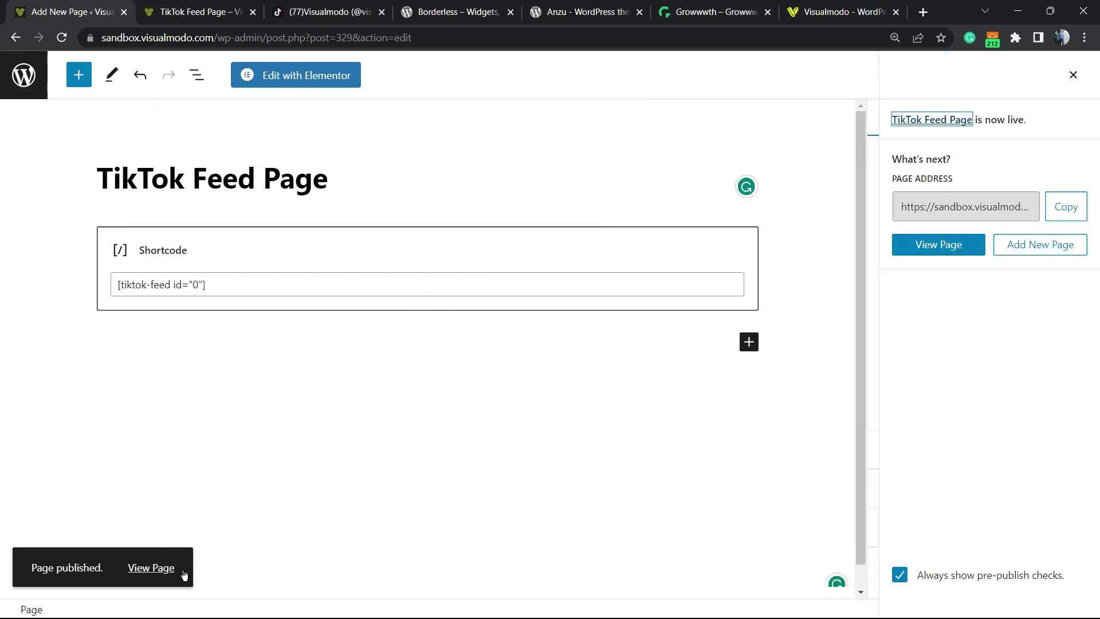
{"action": "right_click", "coordinate": [183, 575]}
{"action": "left_click", "coordinate": [238, 443]}
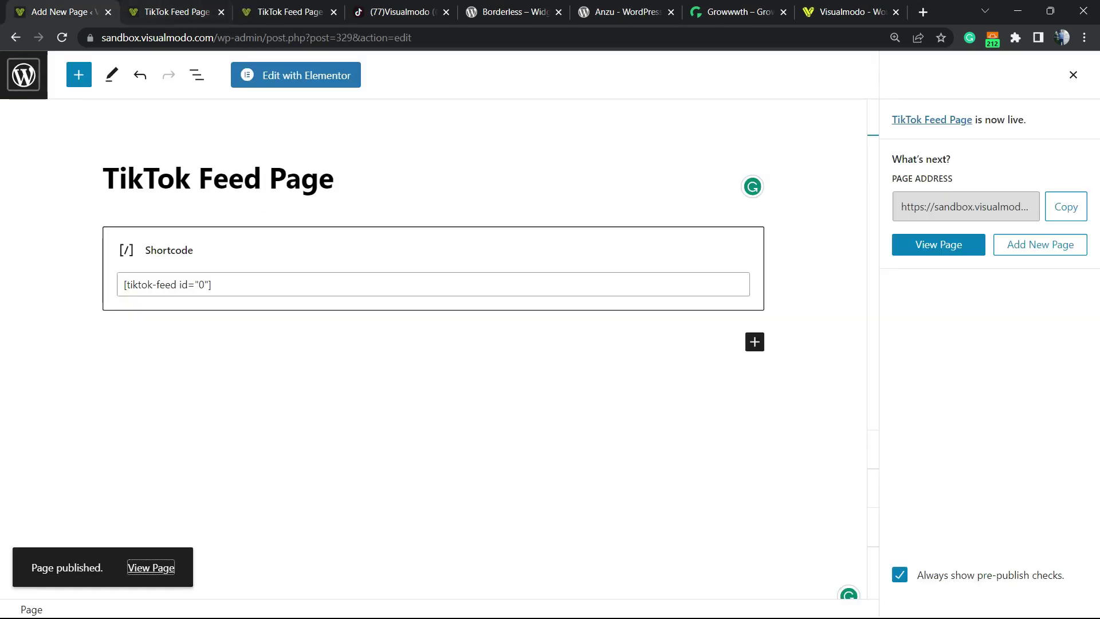
Step: Close the outdated preview tab and view All Pages, where the page shows as Published
{"action": "left_click", "coordinate": [12, 80]}
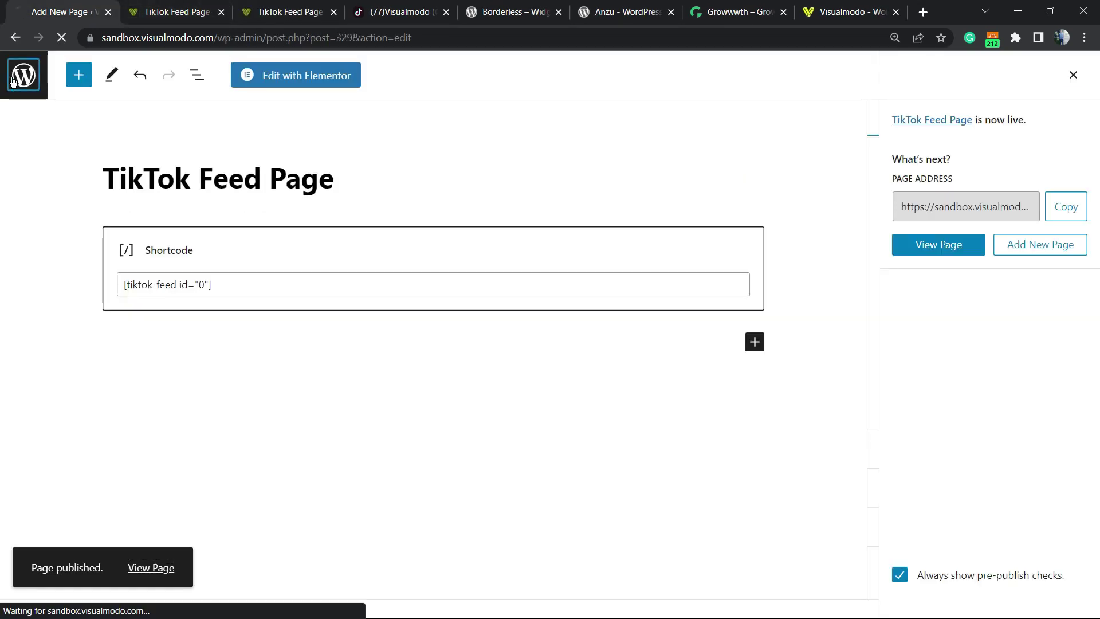
{"action": "left_click", "coordinate": [213, 12]}
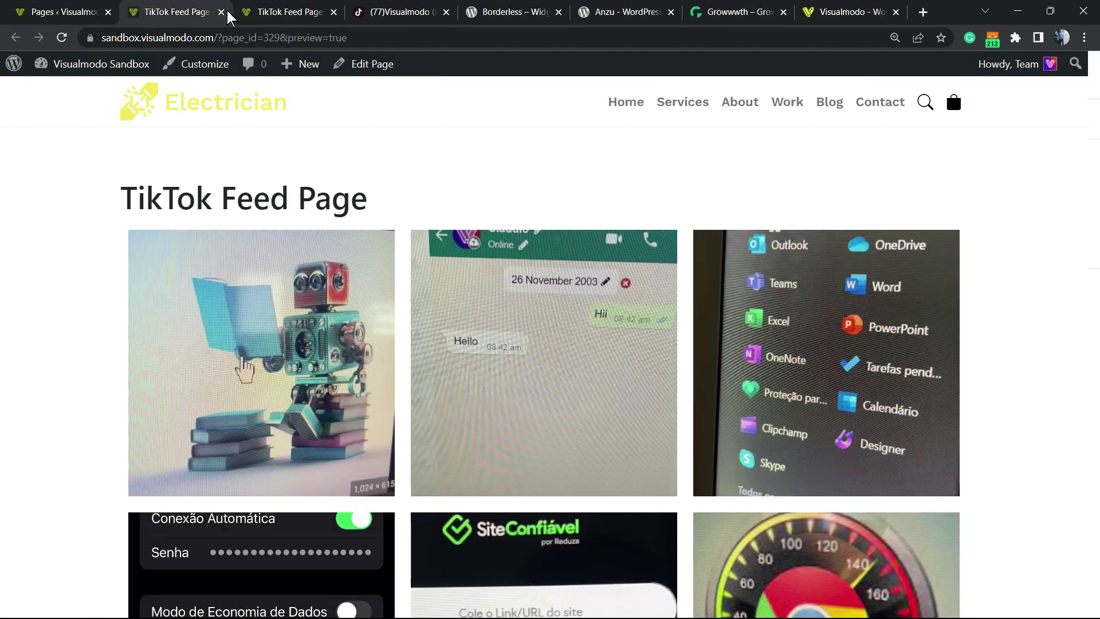
{"action": "left_click", "coordinate": [221, 12]}
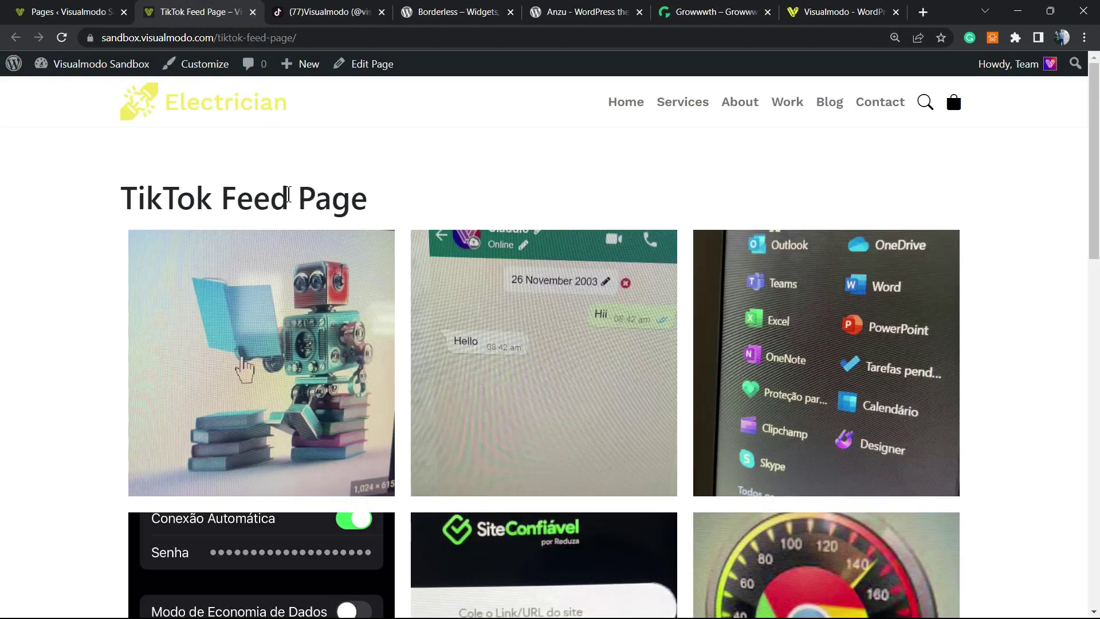
{"action": "left_click", "coordinate": [63, 12]}
{"action": "scroll", "coordinate": [93, 433], "scroll_direction": "down", "scroll_amount": 6}
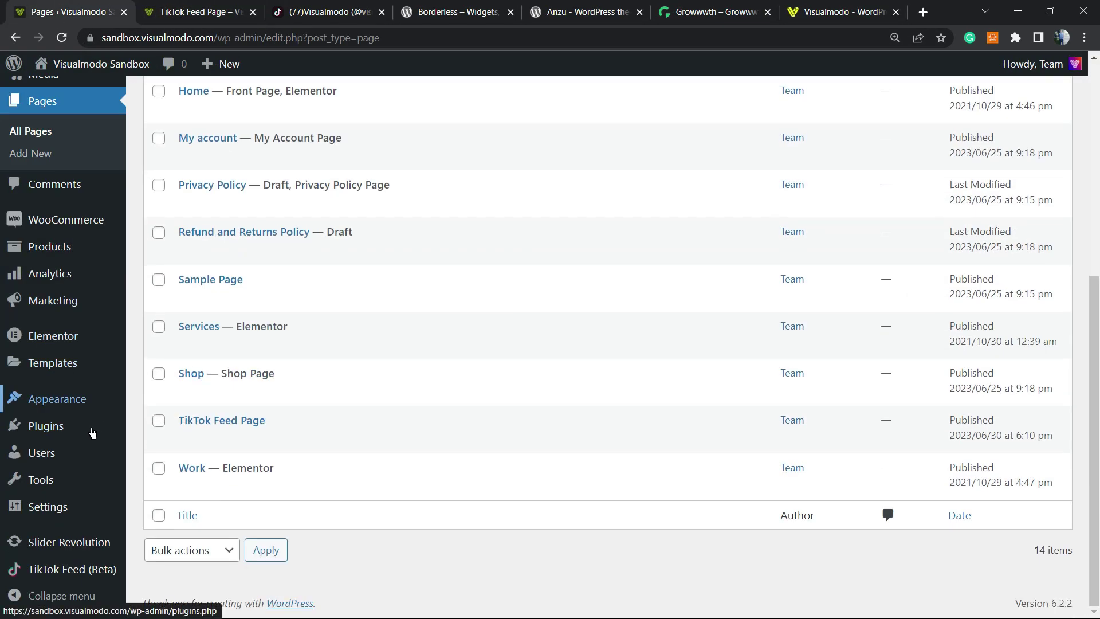
Step: Open TikTok Feed (Beta), glance at Settings, and return to Feeds listing the visualmodo gallery feed
{"action": "left_click", "coordinate": [71, 569]}
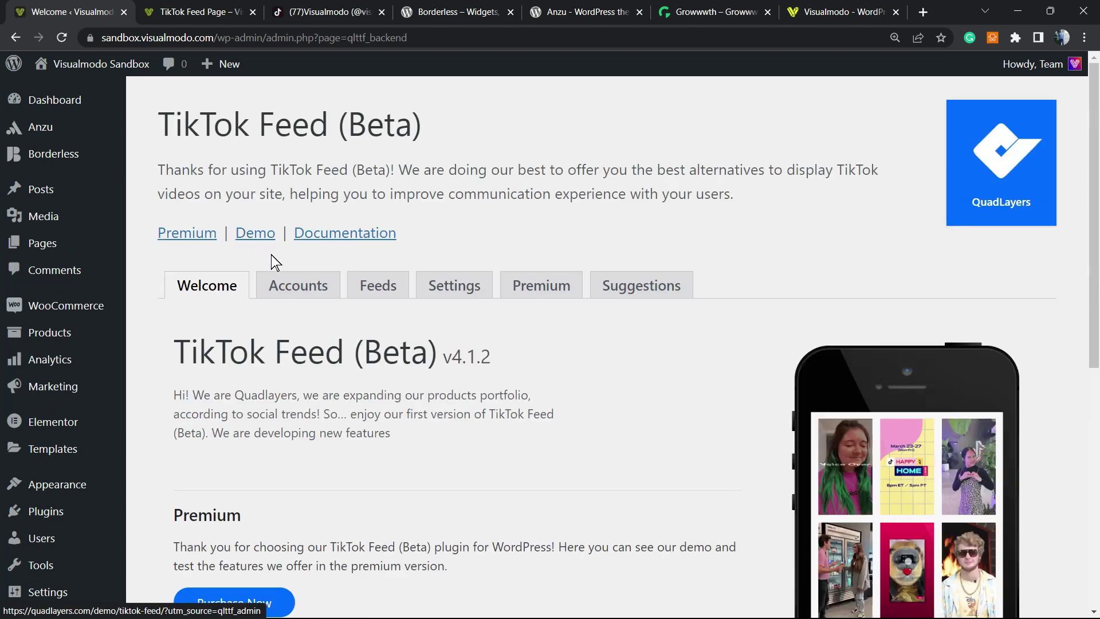
{"action": "left_click", "coordinate": [399, 290]}
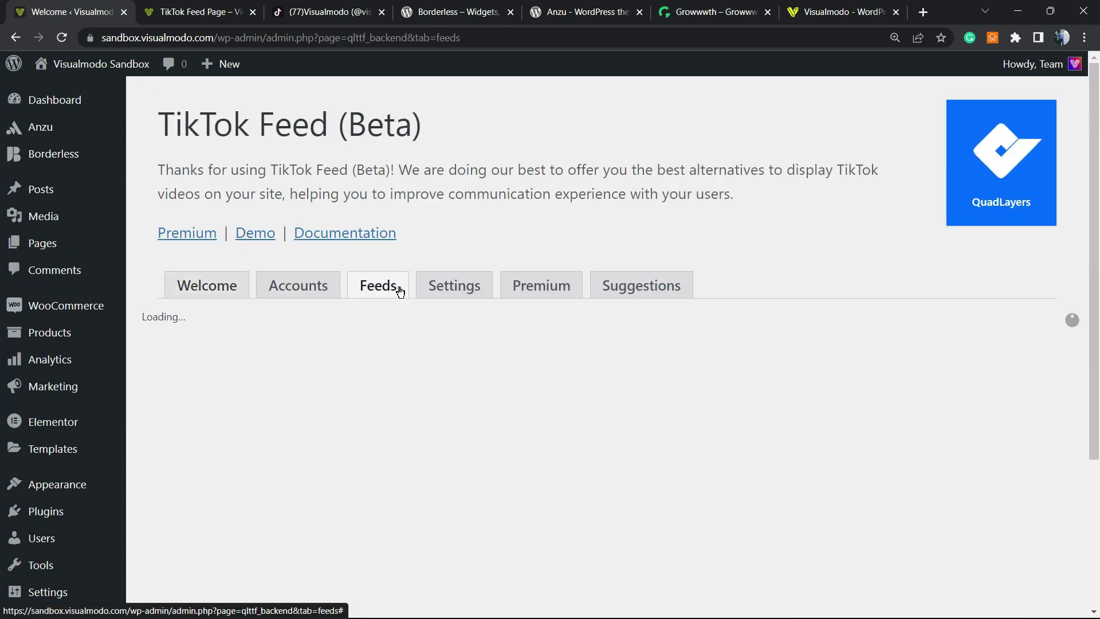
{"action": "left_click", "coordinate": [458, 293]}
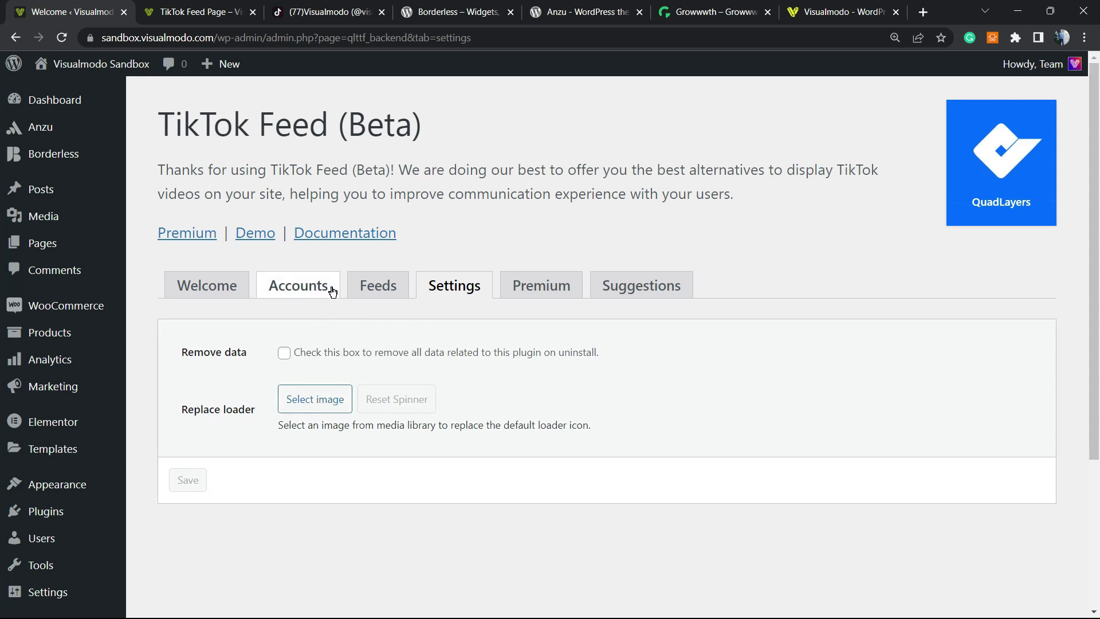
{"action": "left_click", "coordinate": [383, 288]}
{"action": "scroll", "coordinate": [367, 321], "scroll_direction": "down", "scroll_amount": 2}
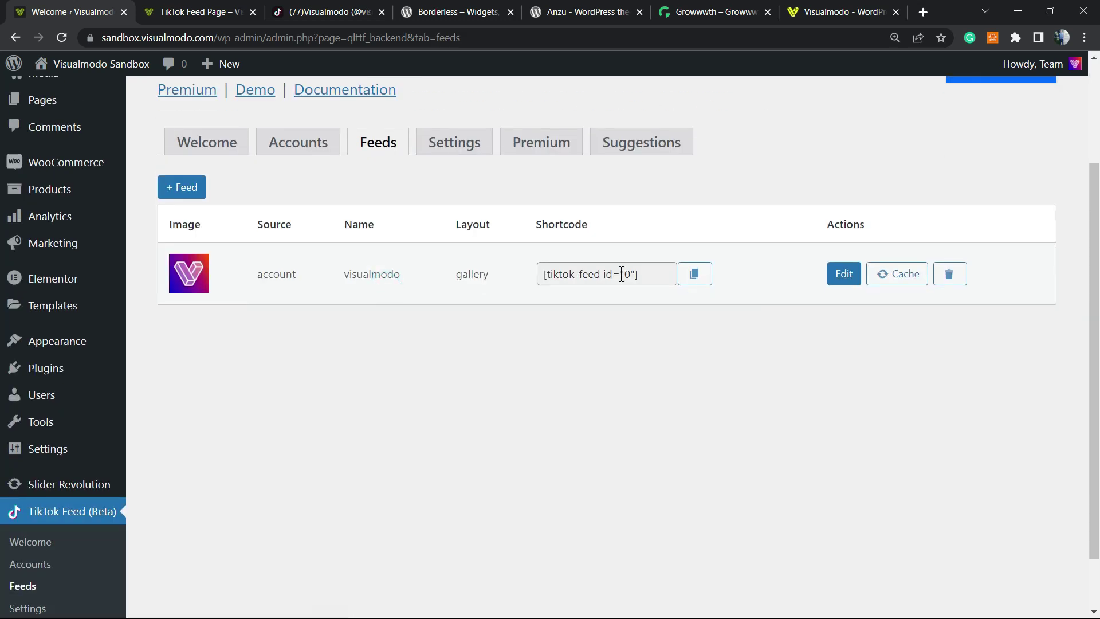
Step: Switch the visualmodo feed's layout to Masonry and save it
{"action": "left_click", "coordinate": [844, 274]}
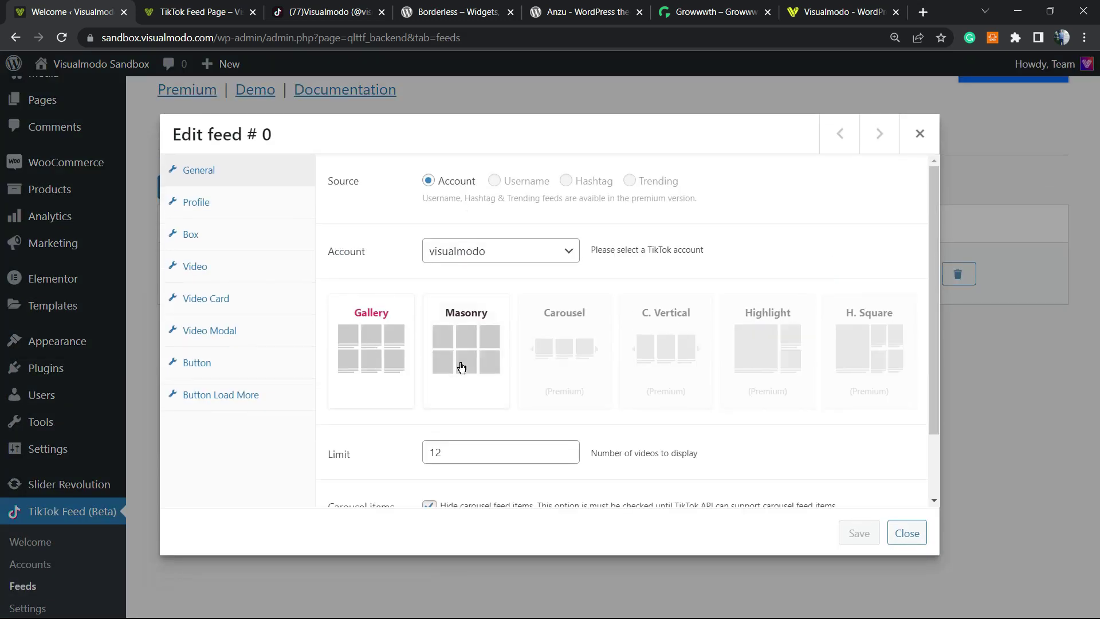
{"action": "left_click", "coordinate": [462, 367]}
{"action": "scroll", "coordinate": [456, 258], "scroll_direction": "down", "scroll_amount": 2}
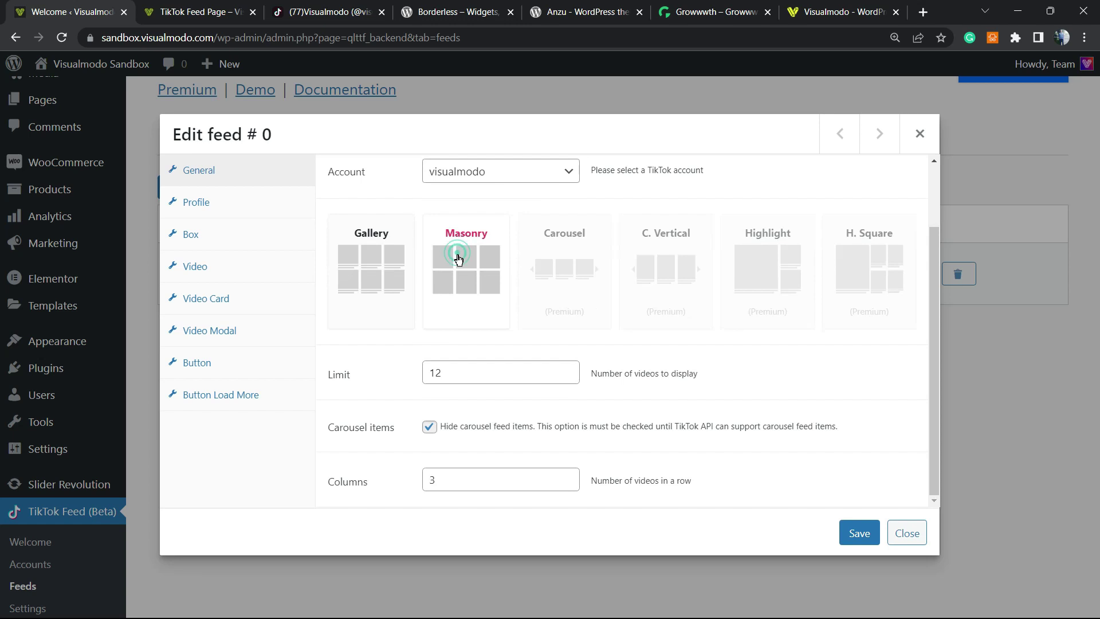
{"action": "left_click", "coordinate": [859, 530]}
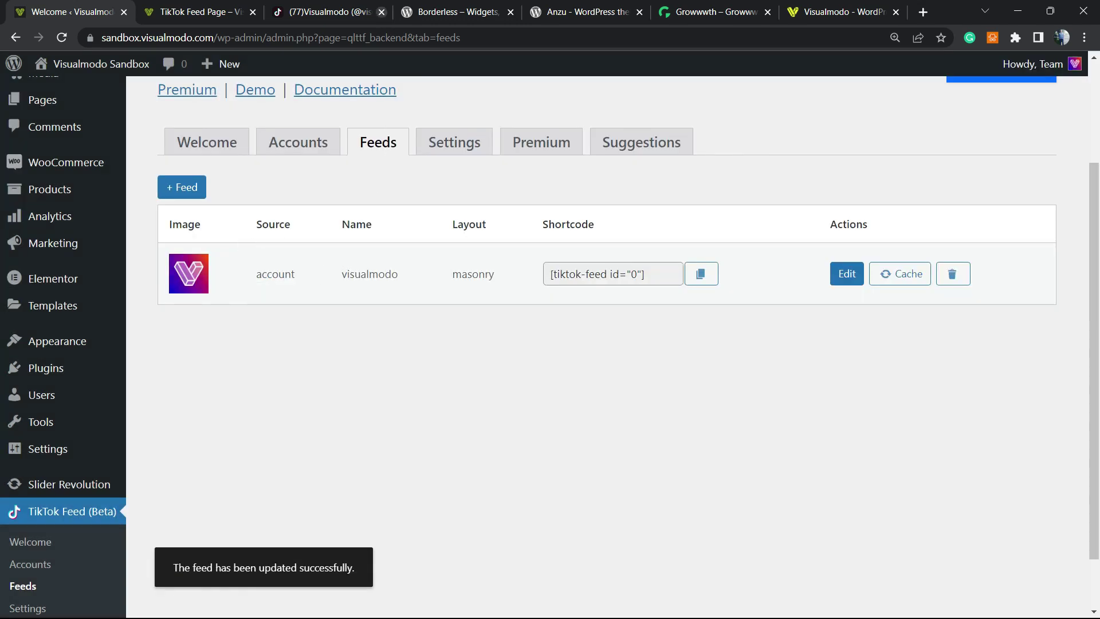
Step: Scroll through the live TikTok Feed Page's staggered grid, then go back to the feed admin tab
{"action": "key", "text": "ctrl+3"}
{"action": "key", "text": "ctrl+2"}
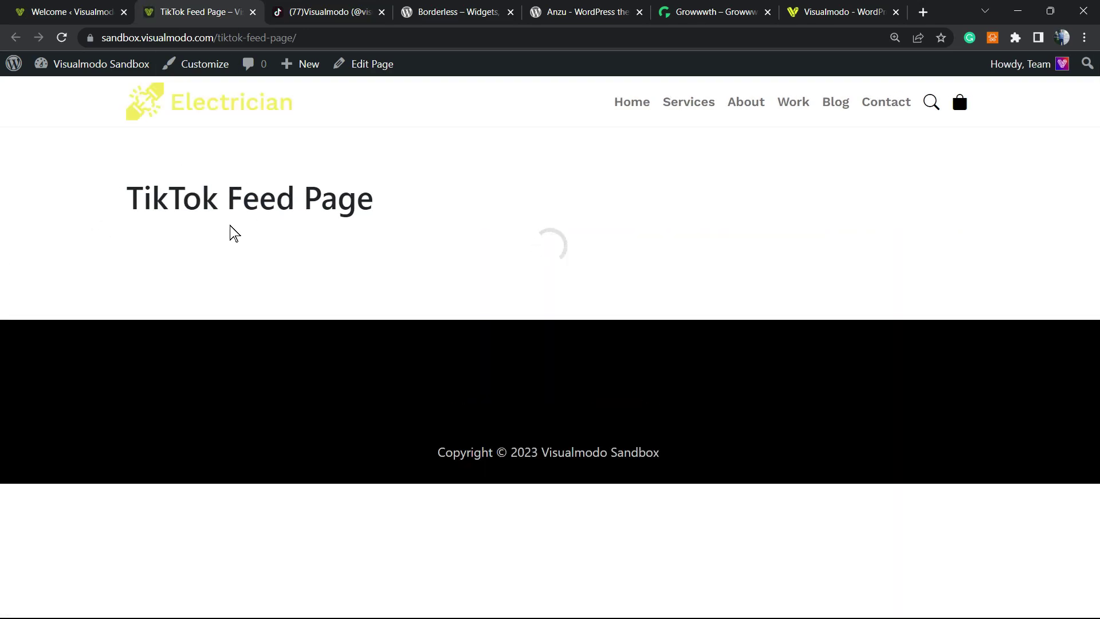
{"action": "scroll", "coordinate": [224, 221], "scroll_direction": "down", "scroll_amount": 5}
{"action": "scroll", "coordinate": [693, 294], "scroll_direction": "up", "scroll_amount": 2}
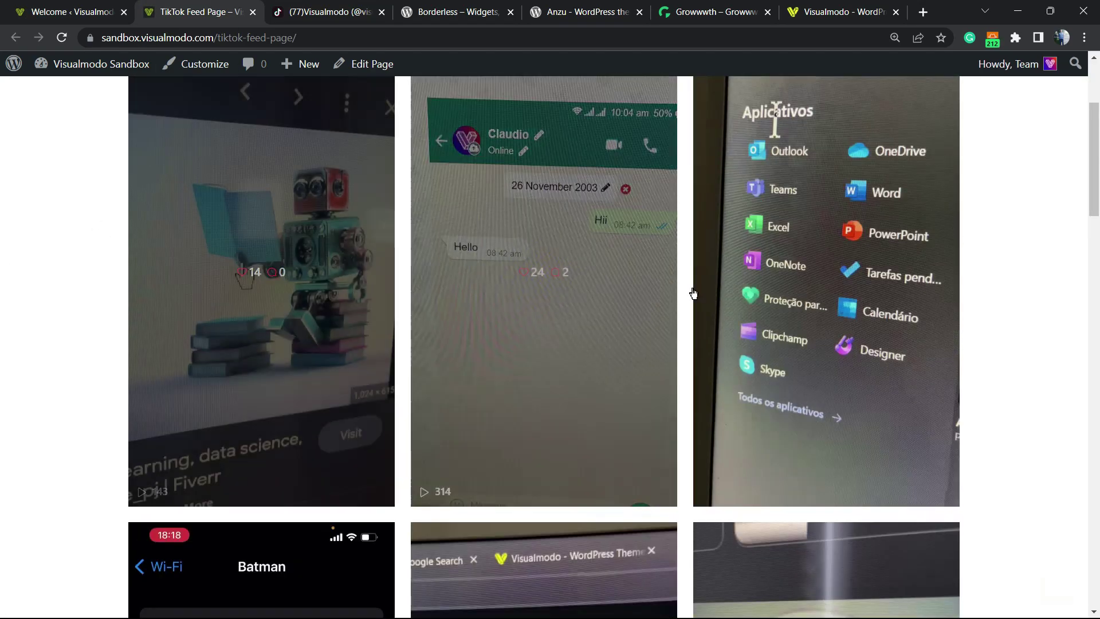
{"action": "scroll", "coordinate": [239, 376], "scroll_direction": "up", "scroll_amount": 3}
{"action": "scroll", "coordinate": [585, 277], "scroll_direction": "down", "scroll_amount": 5}
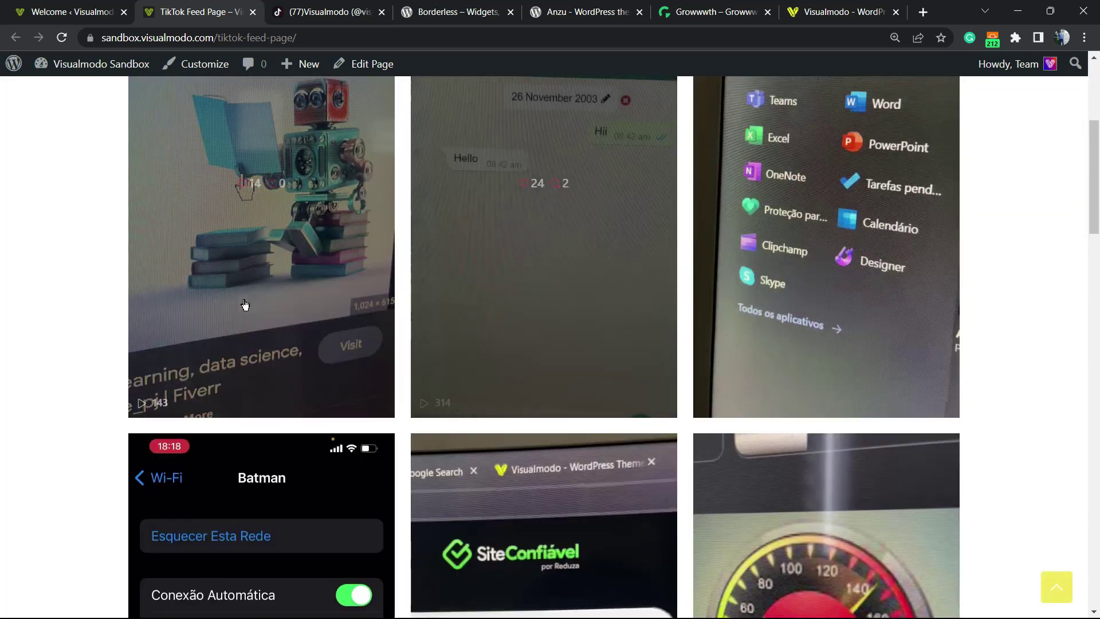
{"action": "scroll", "coordinate": [244, 304], "scroll_direction": "down", "scroll_amount": 15}
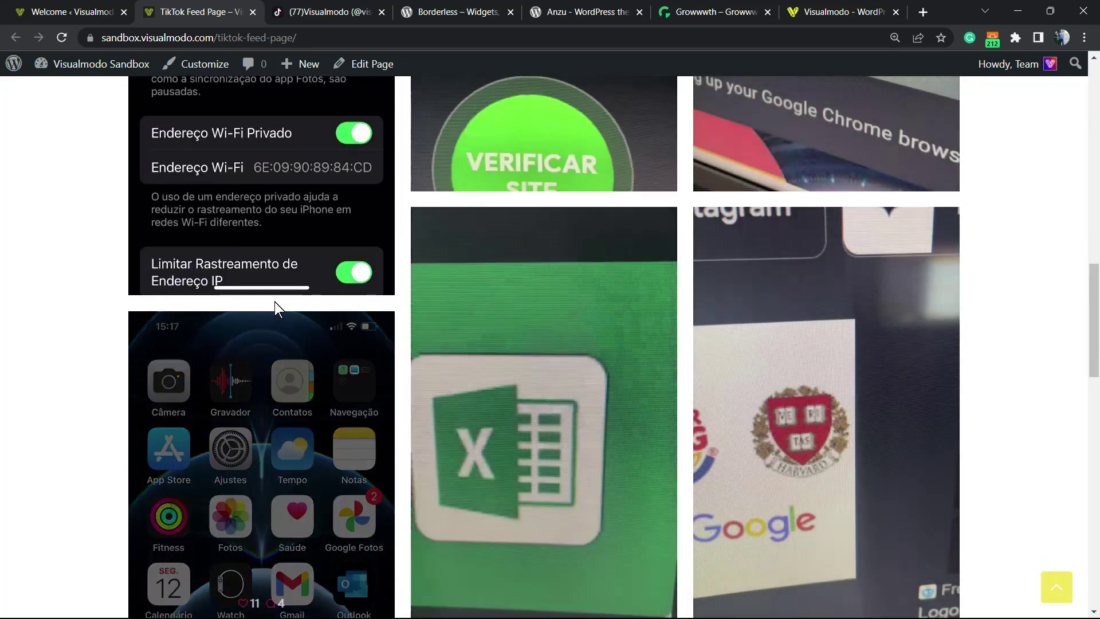
{"action": "scroll", "coordinate": [230, 272], "scroll_direction": "up", "scroll_amount": 11}
{"action": "scroll", "coordinate": [221, 273], "scroll_direction": "down", "scroll_amount": 17}
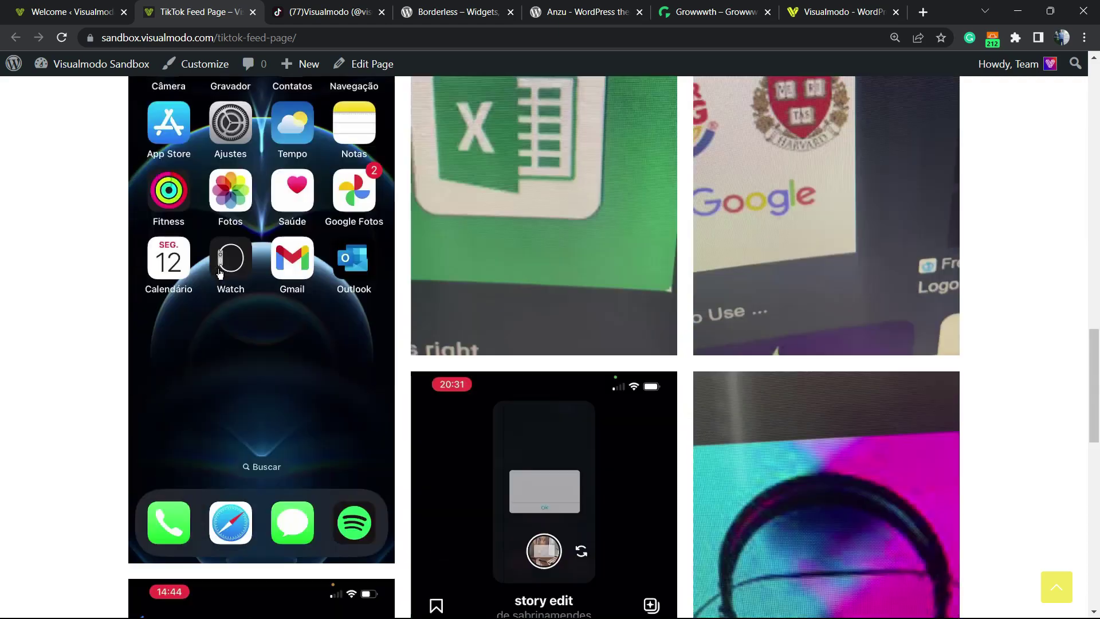
{"action": "scroll", "coordinate": [219, 274], "scroll_direction": "down", "scroll_amount": 2}
{"action": "key", "text": "ctrl+shift+Tab"}
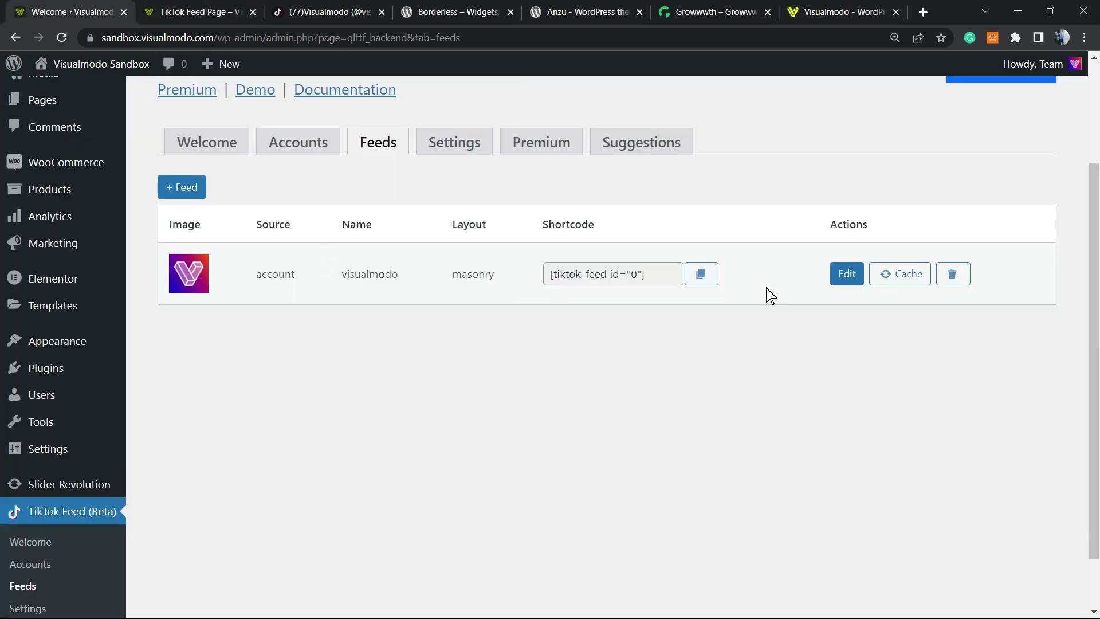
Step: Review feed 0's Video, Video Card, Box and Video Modal settings, then move to the Borderless plugin page
{"action": "left_click", "coordinate": [834, 281]}
{"action": "left_click", "coordinate": [220, 268]}
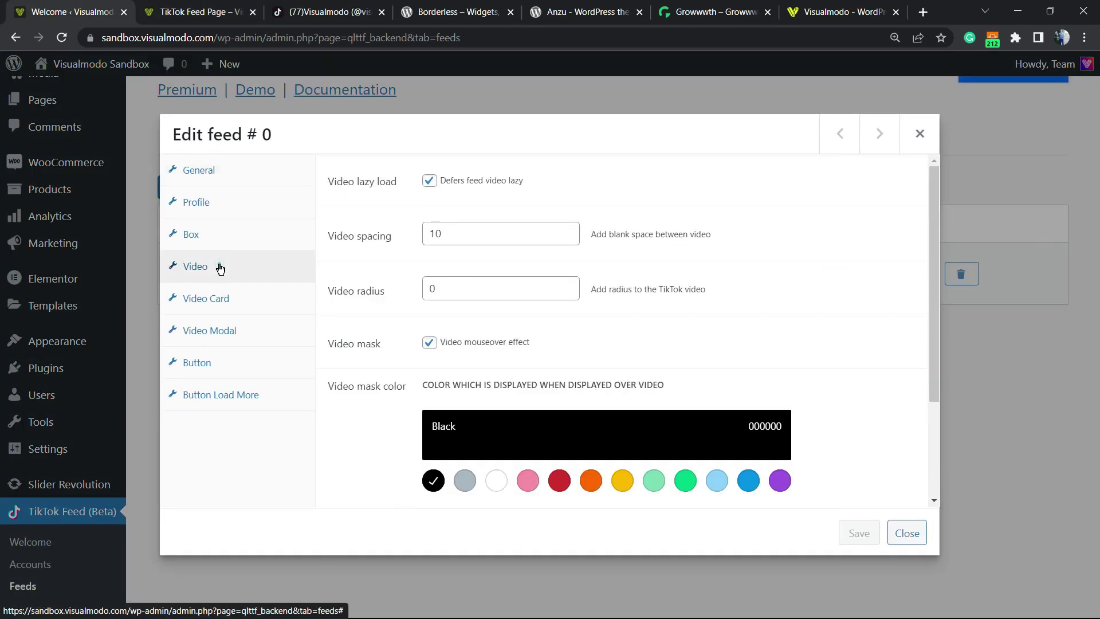
{"action": "scroll", "coordinate": [484, 366], "scroll_direction": "down", "scroll_amount": 2}
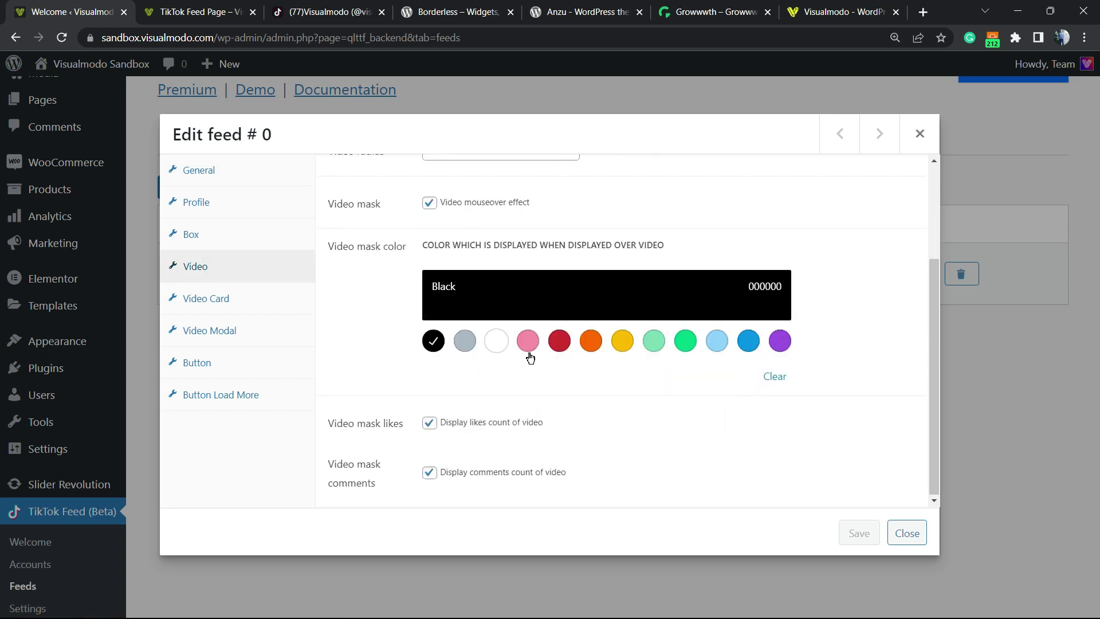
{"action": "left_click", "coordinate": [255, 299]}
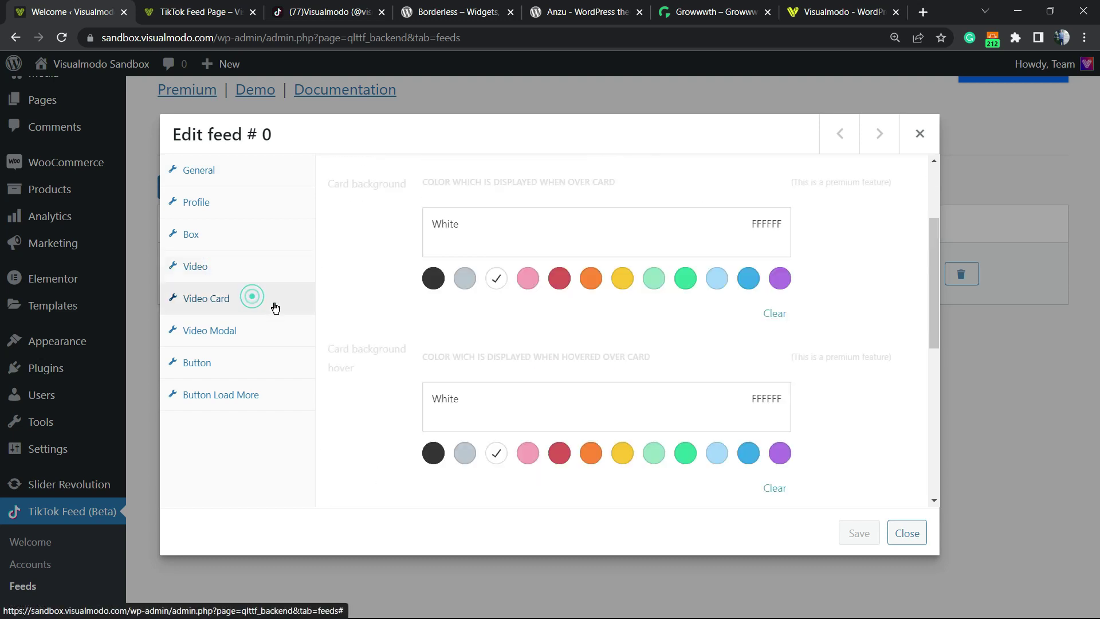
{"action": "left_click", "coordinate": [232, 233]}
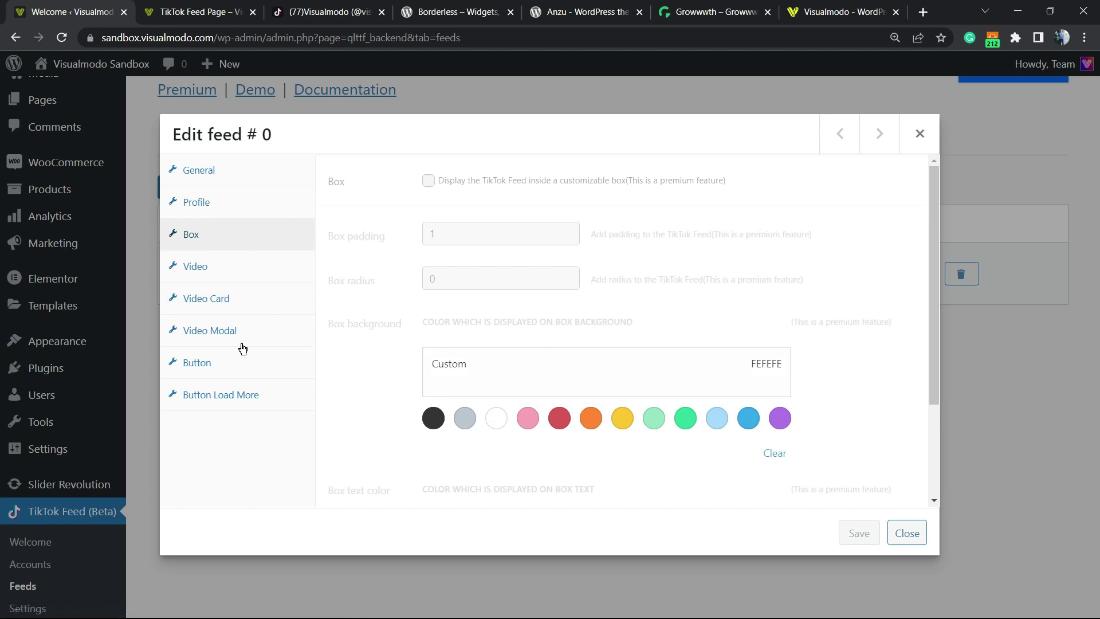
{"action": "left_click", "coordinate": [229, 332]}
{"action": "scroll", "coordinate": [456, 361], "scroll_direction": "down", "scroll_amount": 2}
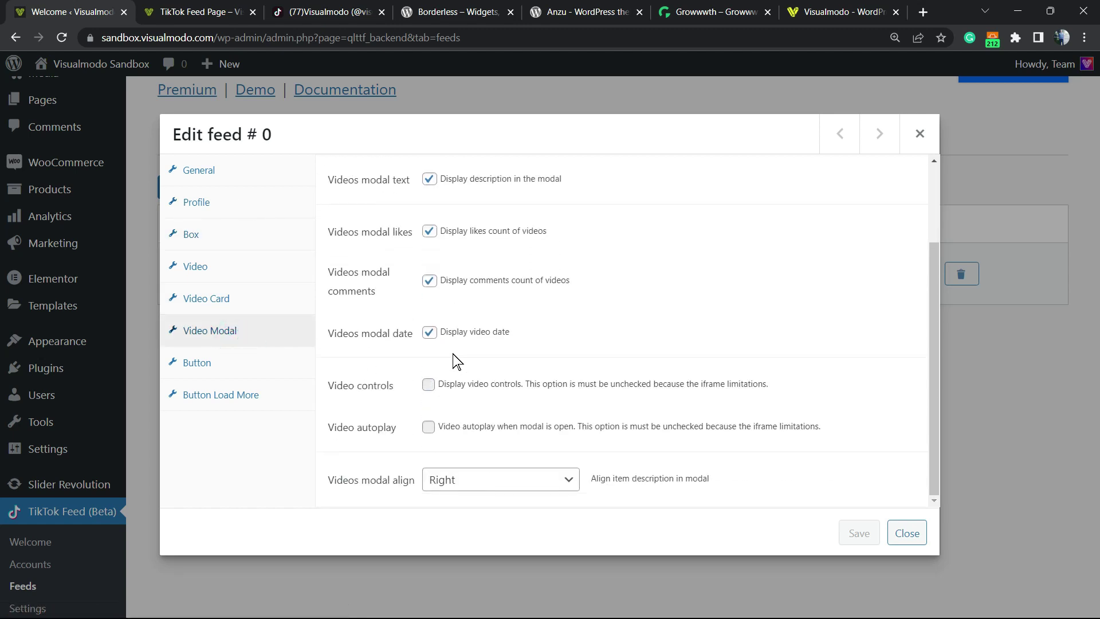
{"action": "scroll", "coordinate": [455, 361], "scroll_direction": "up", "scroll_amount": 2}
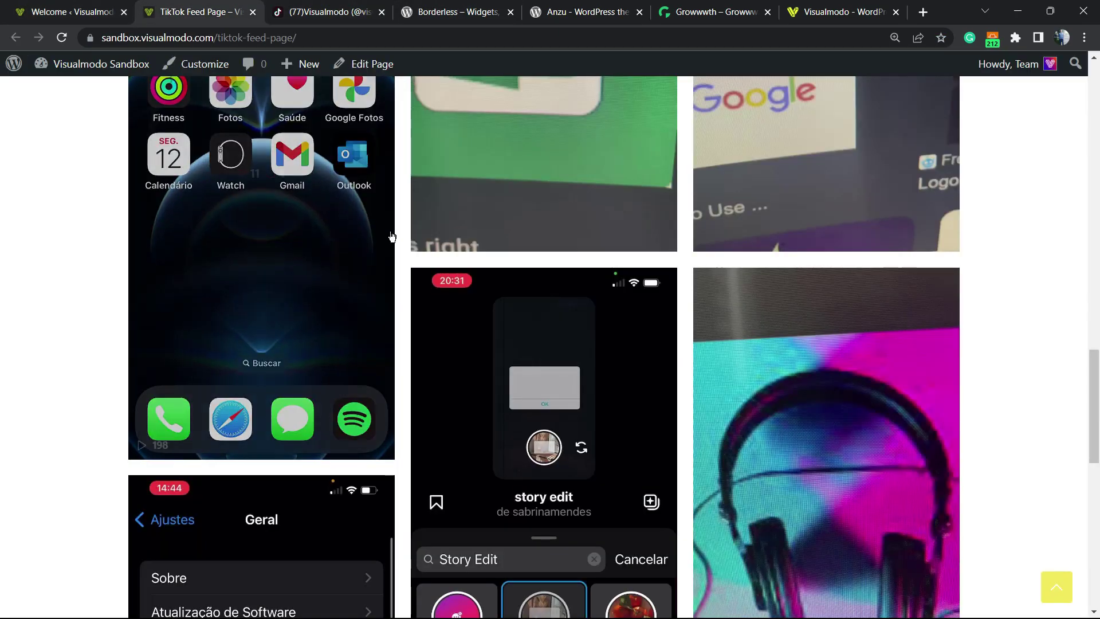
{"action": "scroll", "coordinate": [121, 182], "scroll_direction": "up", "scroll_amount": 10}
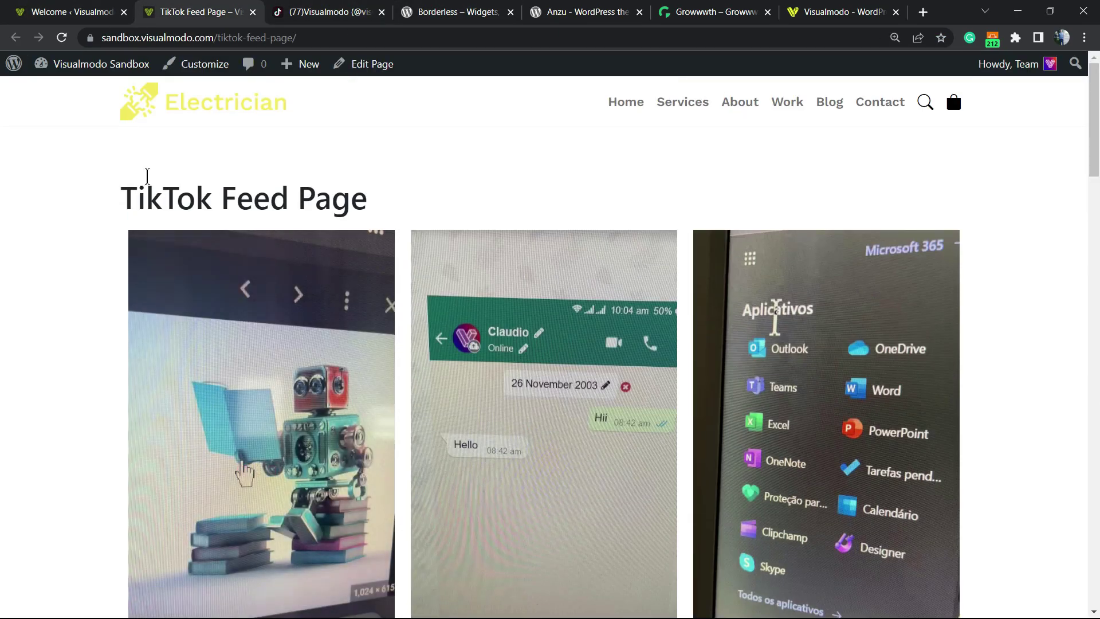
{"action": "left_click", "coordinate": [459, 11]}
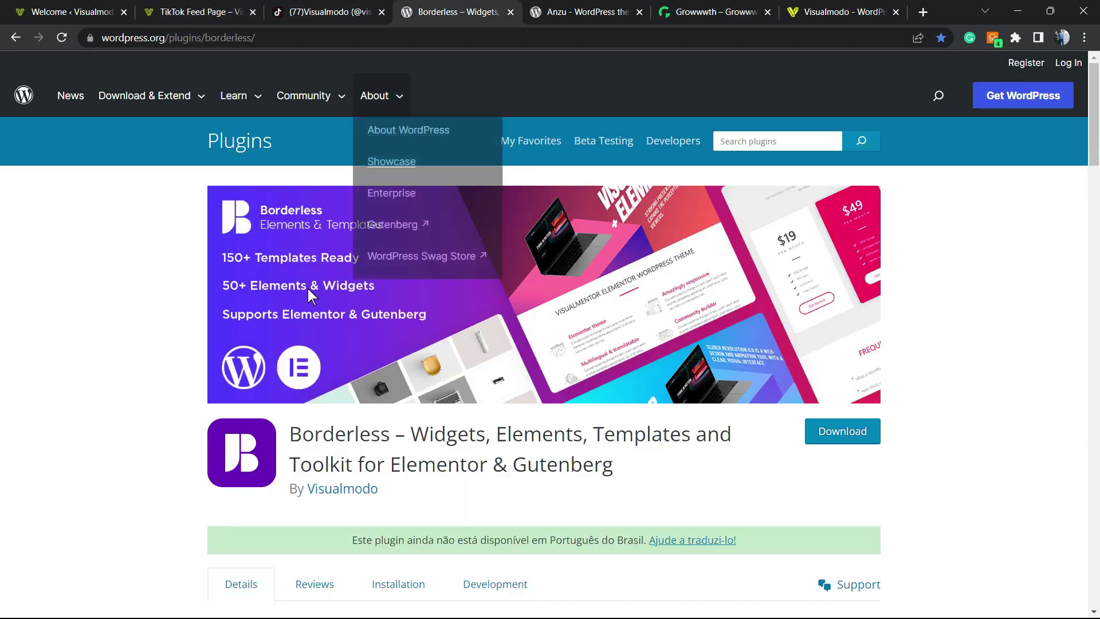
Step: Select the words Borderless, Widgets, Elements and Templates in the plugin title
{"action": "double_click", "coordinate": [334, 433]}
{"action": "left_click", "coordinate": [459, 432]}
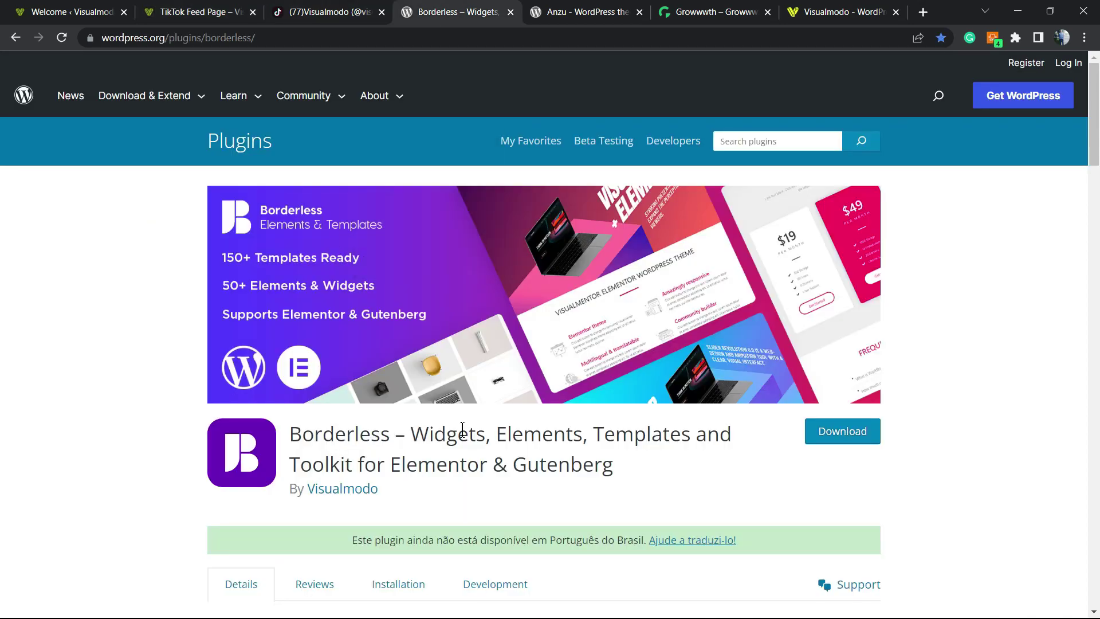
{"action": "double_click", "coordinate": [449, 434]}
{"action": "double_click", "coordinate": [539, 434]}
{"action": "double_click", "coordinate": [617, 427]}
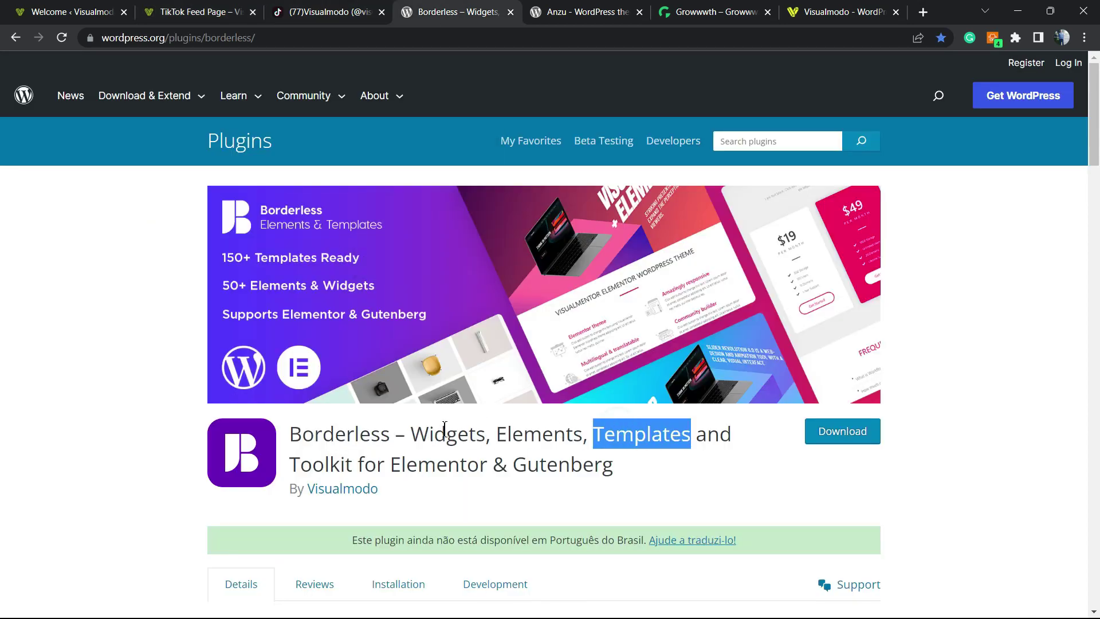
Step: View the Anzu theme page, then move on to the Growwwth site directory
{"action": "left_click", "coordinate": [586, 12]}
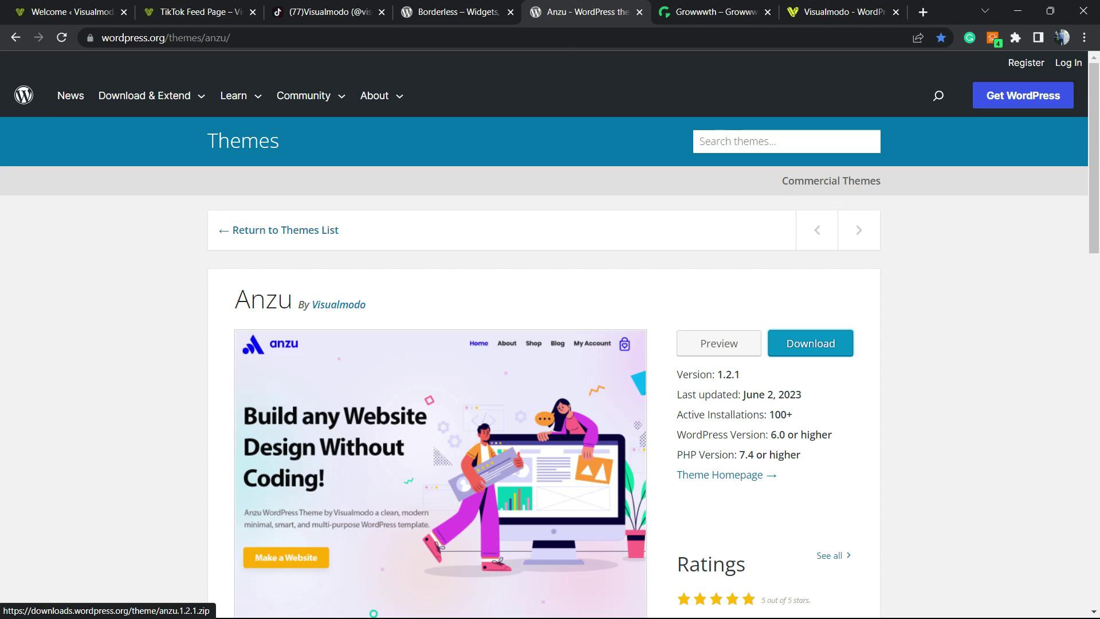
{"action": "key", "text": "ctrl+Tab"}
{"action": "scroll", "coordinate": [429, 327], "scroll_direction": "down", "scroll_amount": 7}
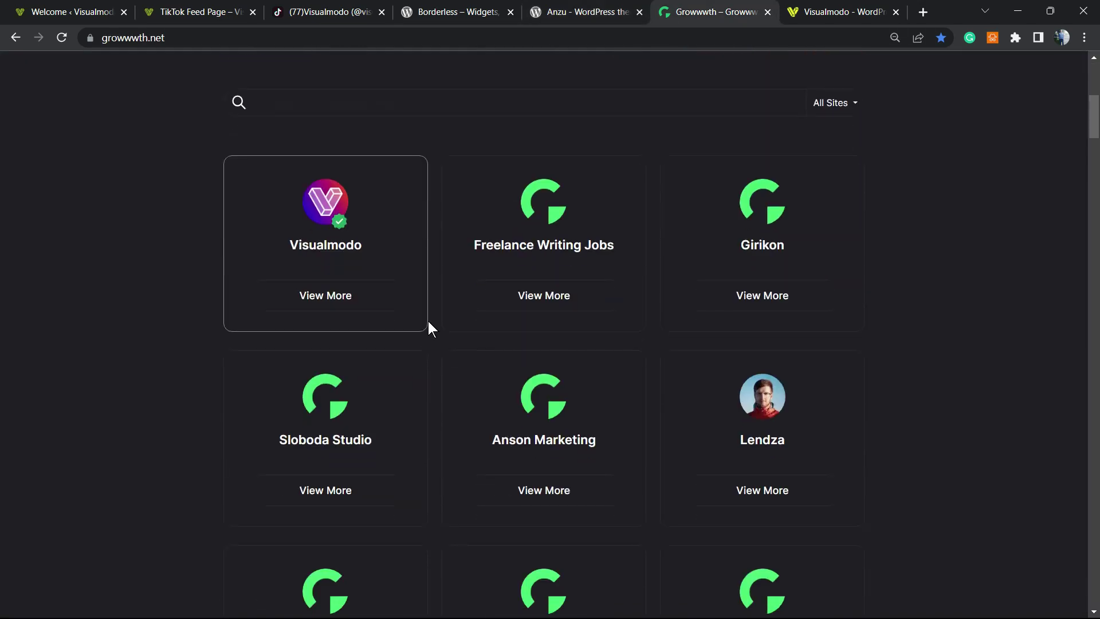
{"action": "scroll", "coordinate": [424, 344], "scroll_direction": "down", "scroll_amount": 10}
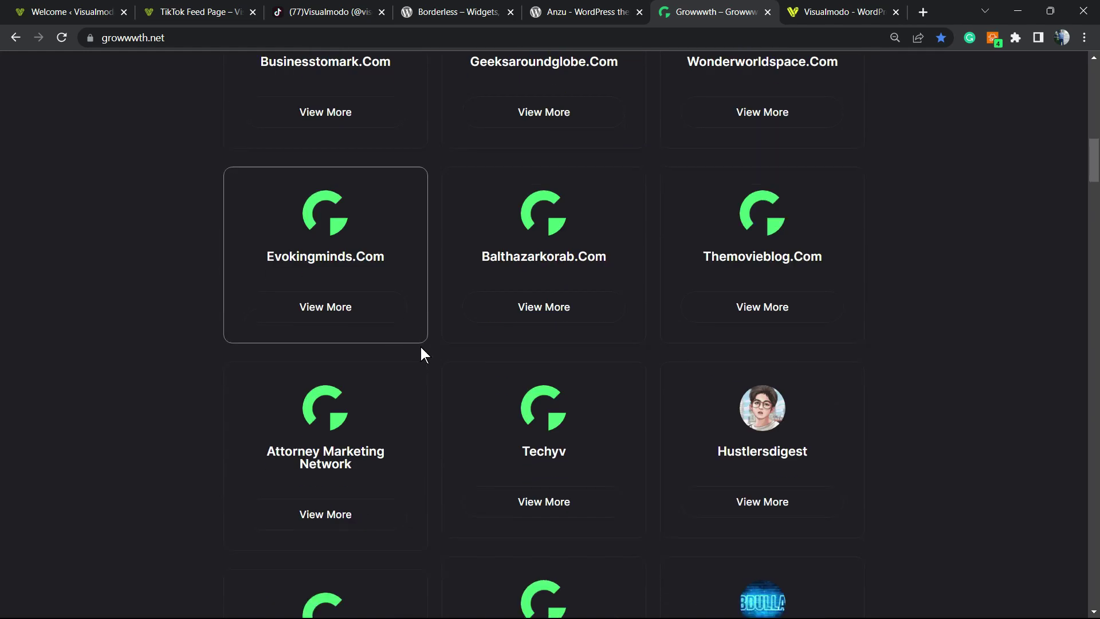
{"action": "scroll", "coordinate": [427, 360], "scroll_direction": "down", "scroll_amount": 4}
{"action": "scroll", "coordinate": [430, 383], "scroll_direction": "down", "scroll_amount": 18}
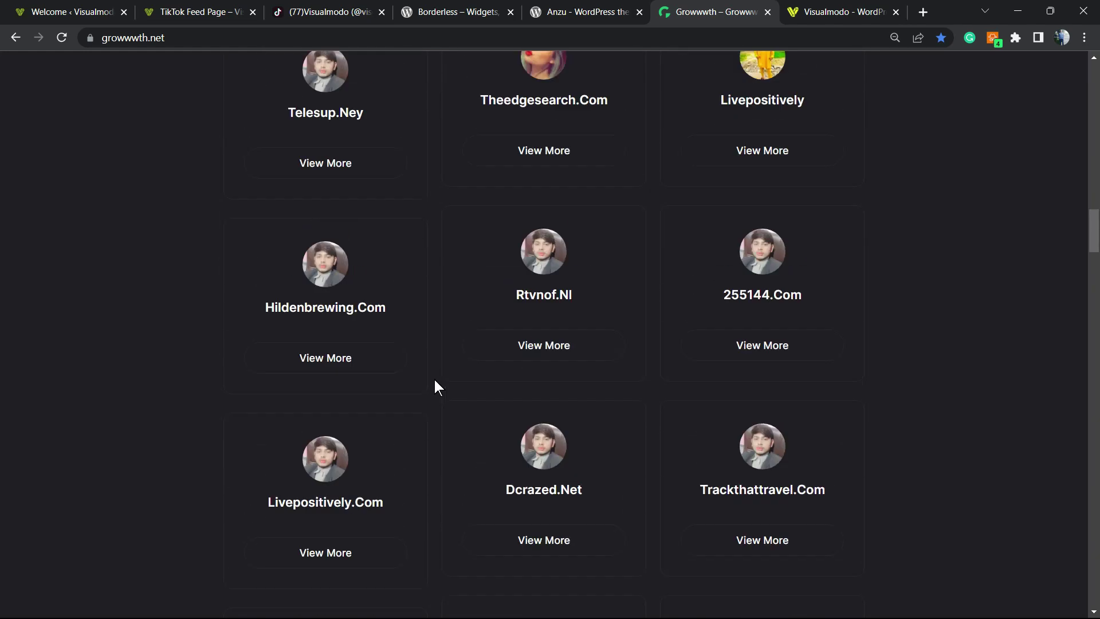
{"action": "scroll", "coordinate": [435, 378], "scroll_direction": "down", "scroll_amount": 20}
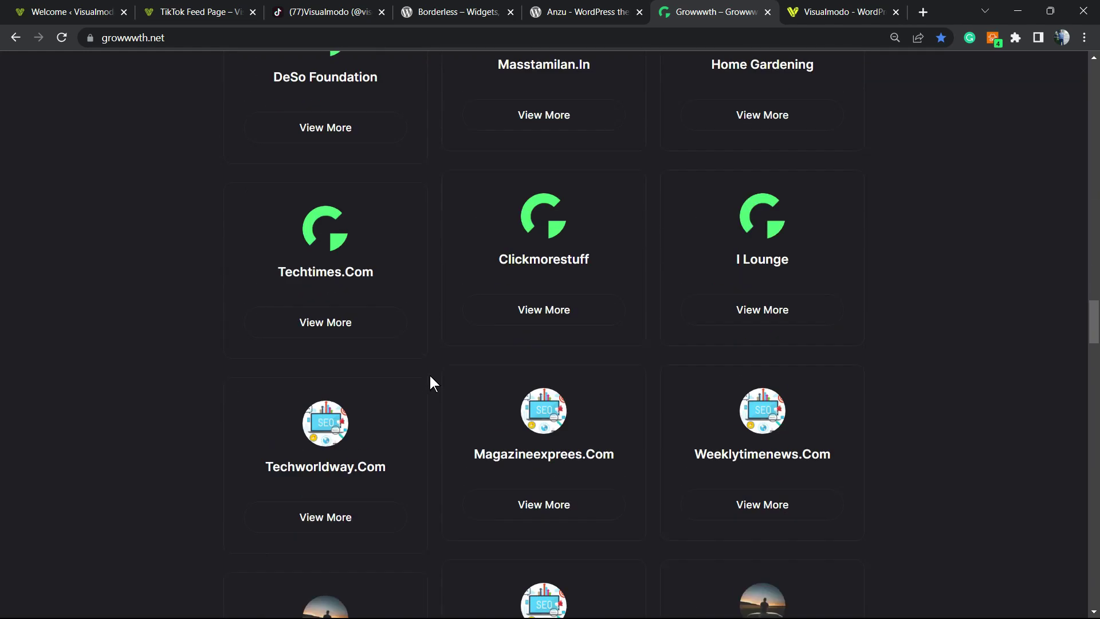
{"action": "scroll", "coordinate": [430, 383], "scroll_direction": "down", "scroll_amount": 17}
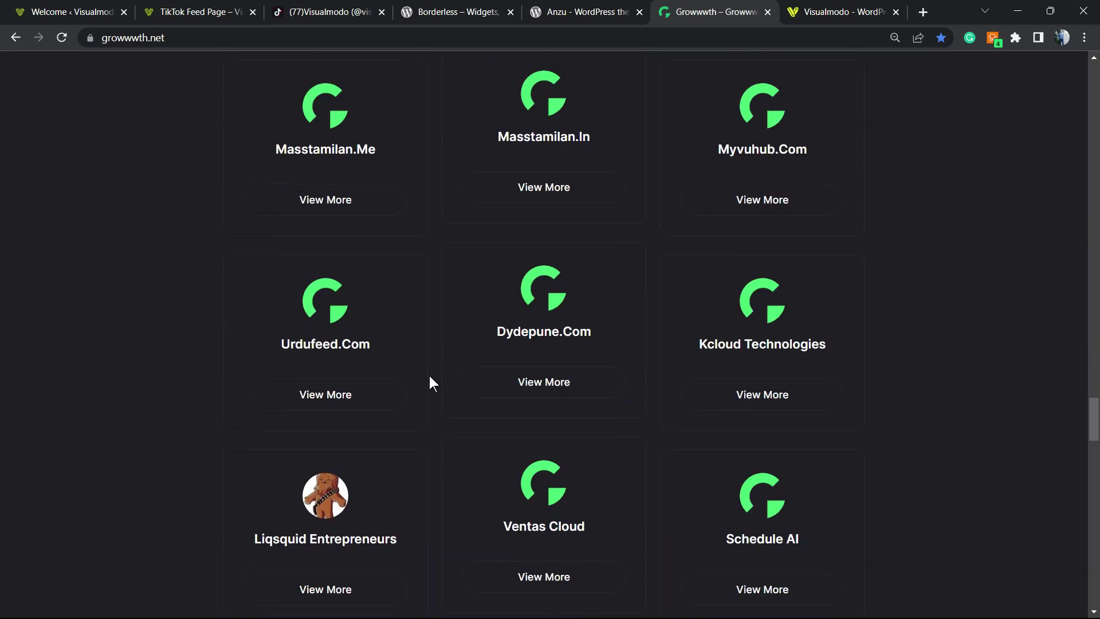
{"action": "scroll", "coordinate": [430, 383], "scroll_direction": "up", "scroll_amount": 9}
{"action": "scroll", "coordinate": [430, 378], "scroll_direction": "up", "scroll_amount": 20}
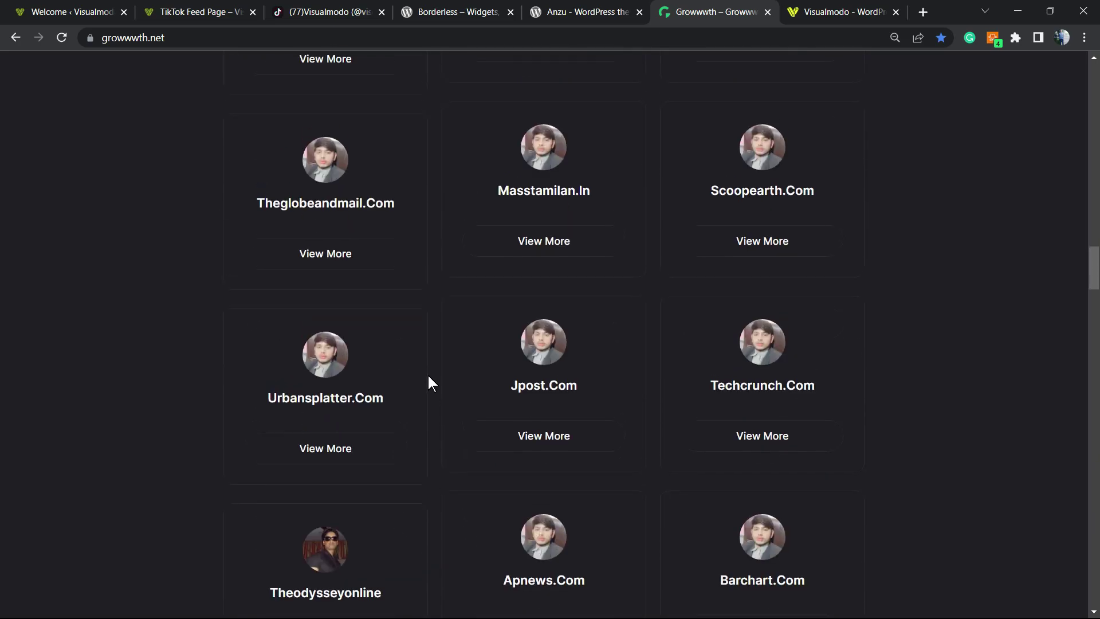
{"action": "scroll", "coordinate": [429, 383], "scroll_direction": "up", "scroll_amount": 1}
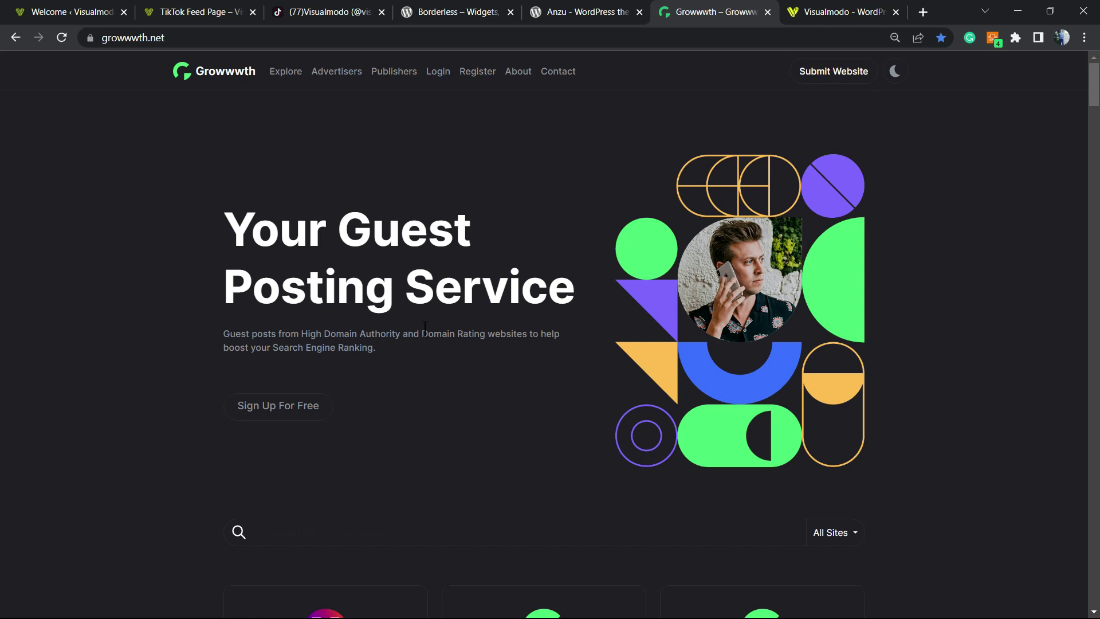
{"action": "left_click", "coordinate": [825, 10]}
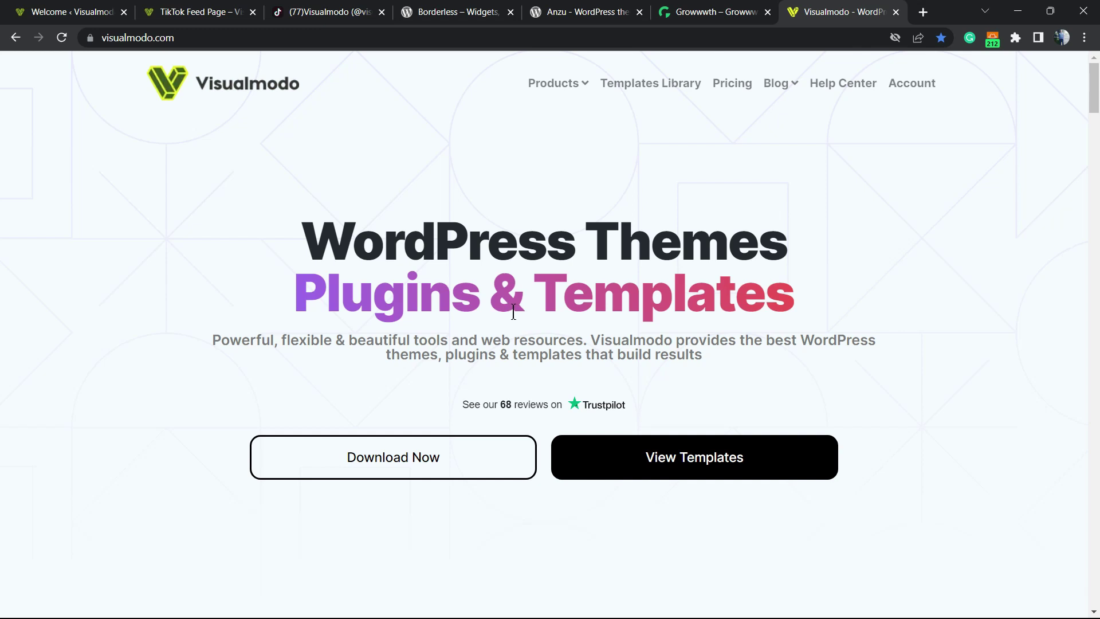
Step: Open Visualmodo's Templates Library and browse templates such as Job Recruiter, Juice Shop and Hotel
{"action": "left_click", "coordinate": [639, 85]}
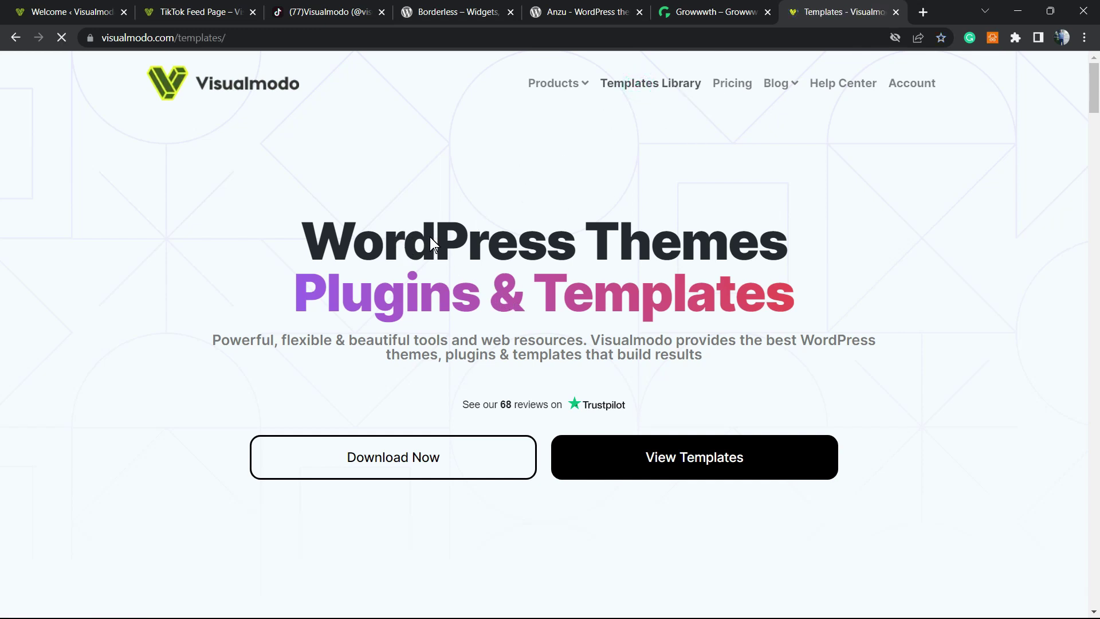
{"action": "scroll", "coordinate": [417, 347], "scroll_direction": "down", "scroll_amount": 10}
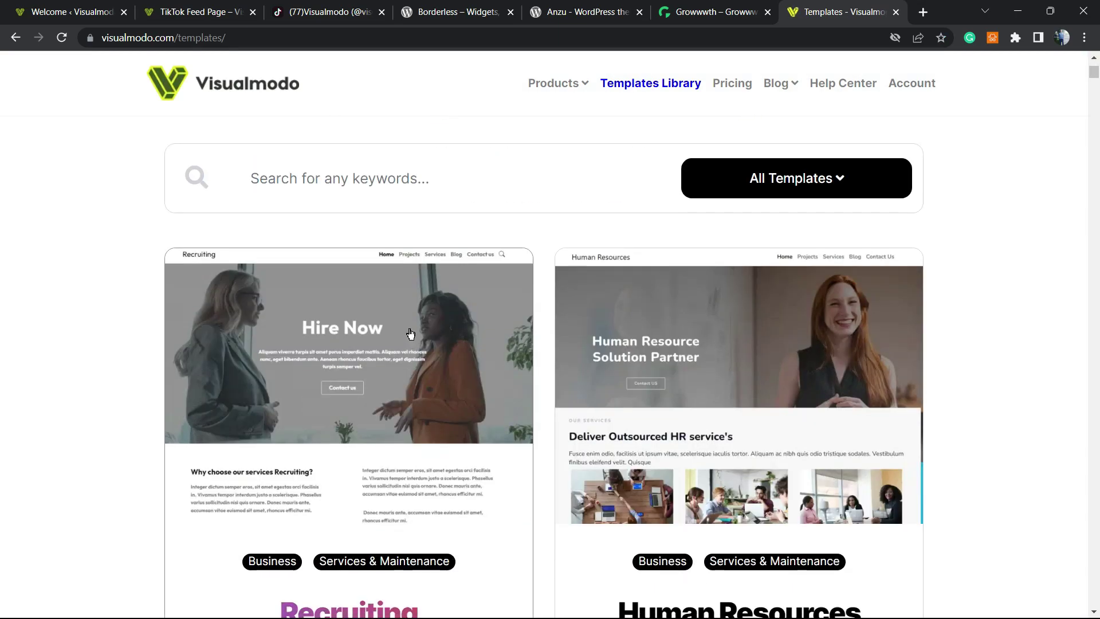
{"action": "scroll", "coordinate": [417, 327], "scroll_direction": "down", "scroll_amount": 15}
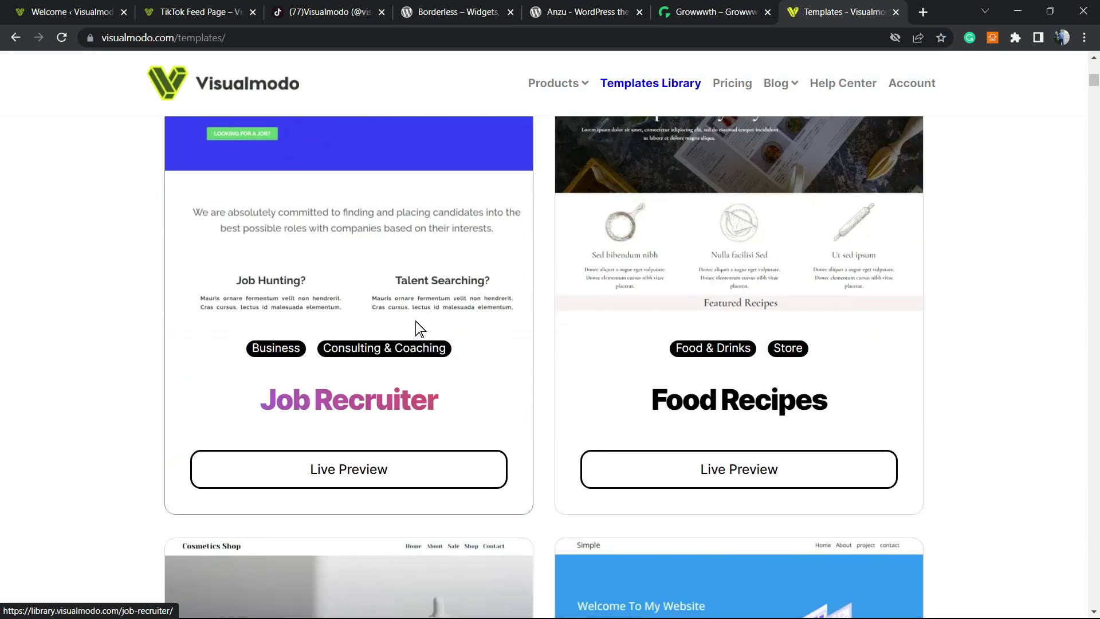
{"action": "scroll", "coordinate": [414, 324], "scroll_direction": "down", "scroll_amount": 12}
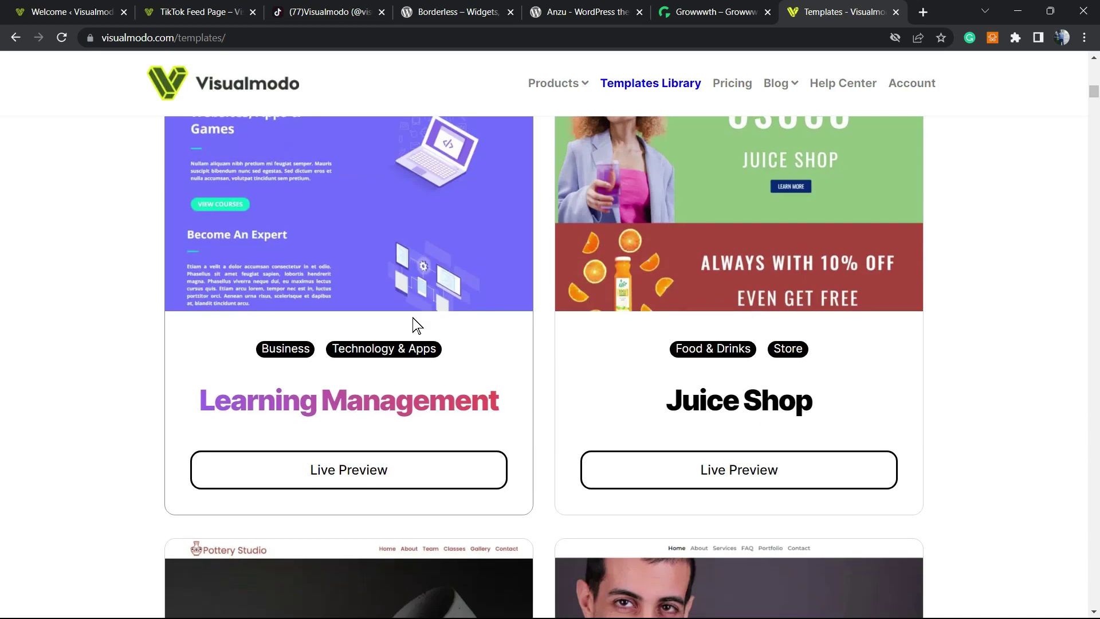
{"action": "scroll", "coordinate": [413, 323], "scroll_direction": "down", "scroll_amount": 15}
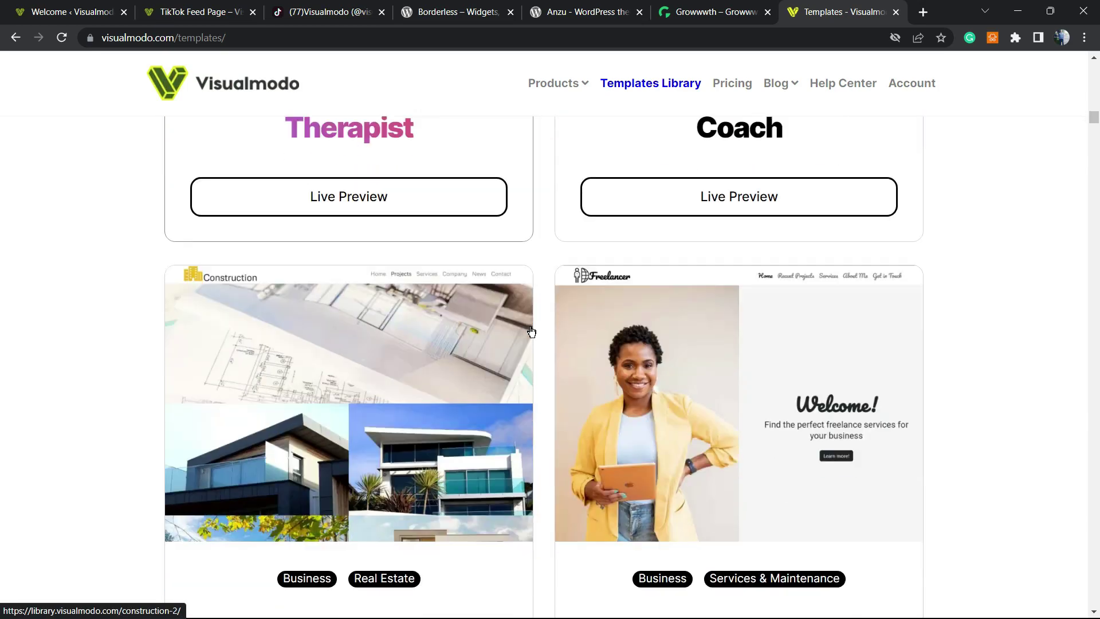
{"action": "scroll", "coordinate": [532, 331], "scroll_direction": "down", "scroll_amount": 15}
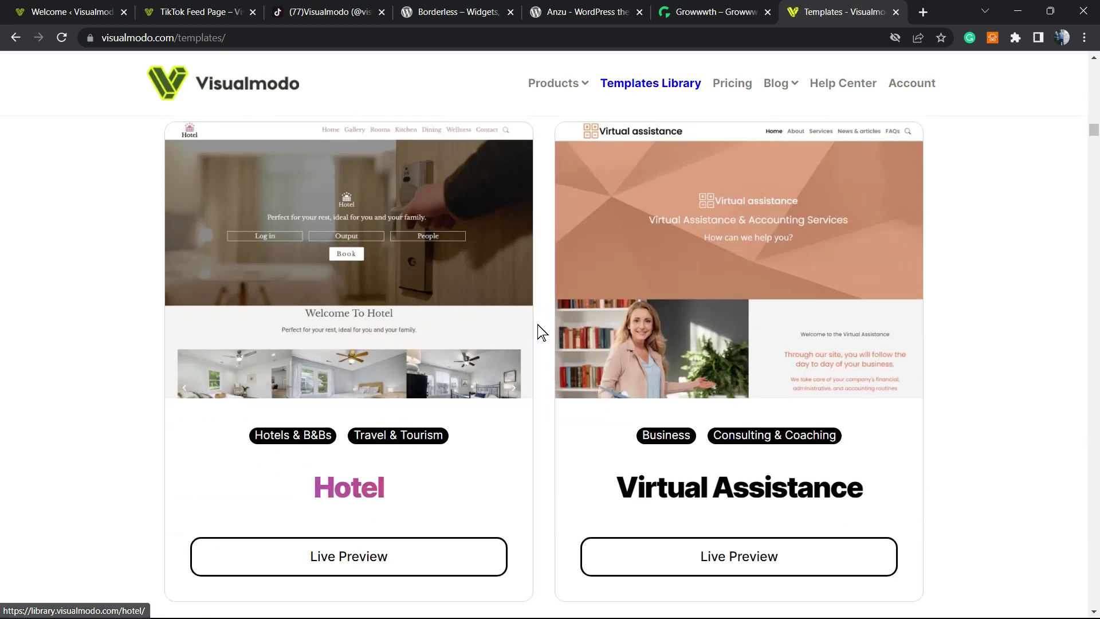
{"action": "scroll", "coordinate": [539, 335], "scroll_direction": "down", "scroll_amount": 15}
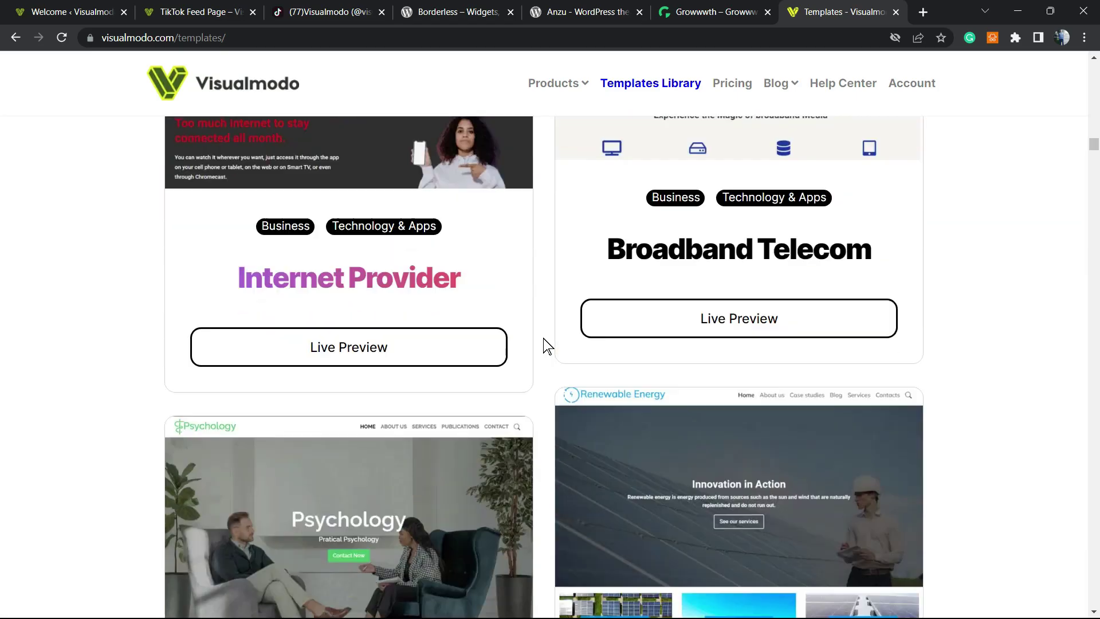